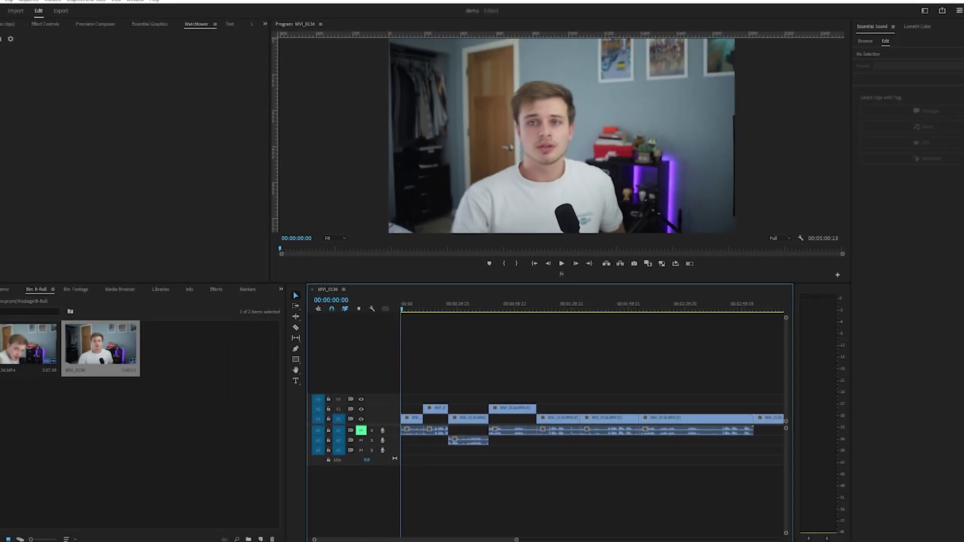
Open the Edit menu to reach the Keyboard Shortcuts command.
left_click(3, 1)
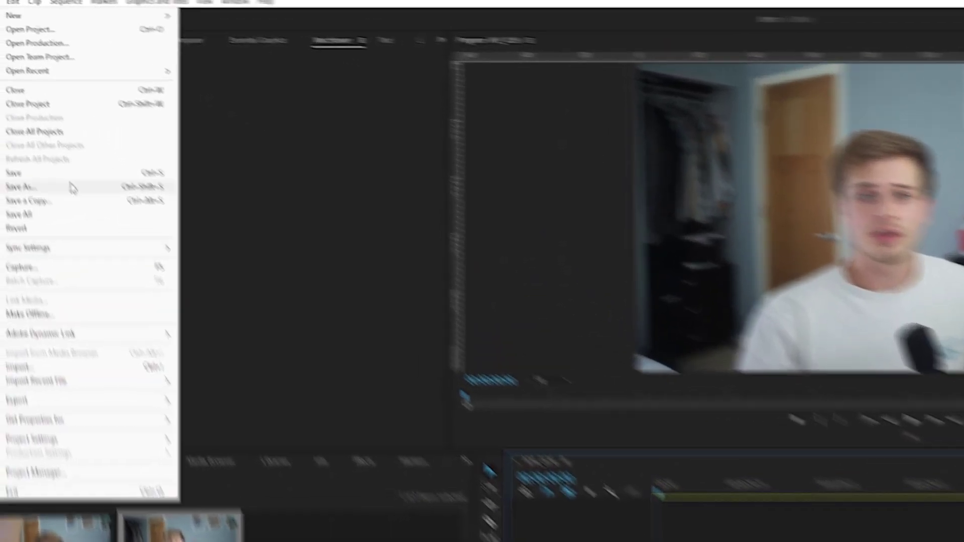
mouse_move(12, 1)
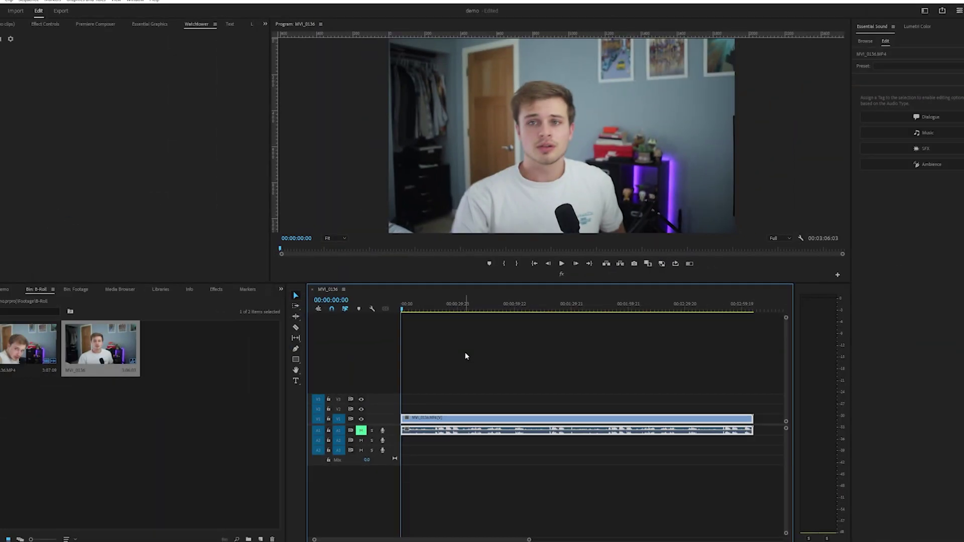
key("l")
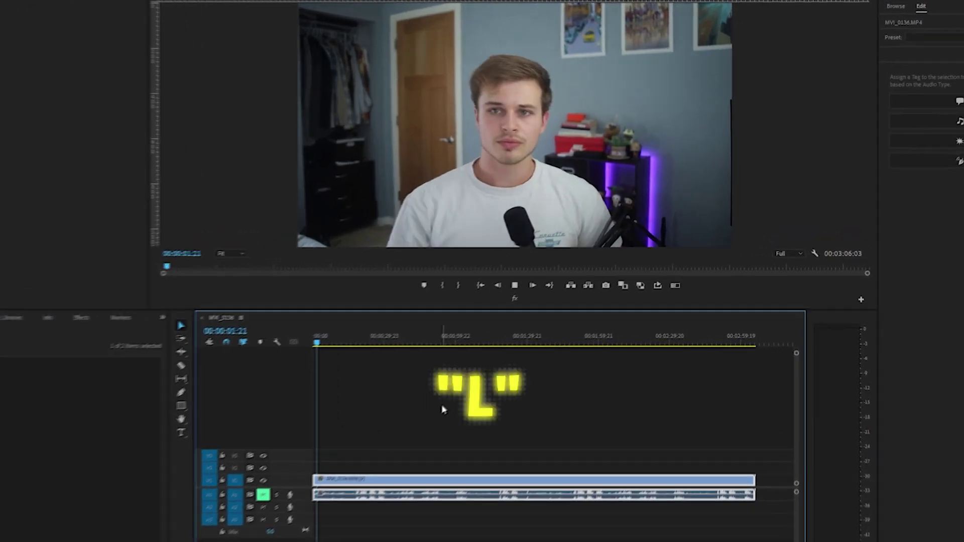
key("l")
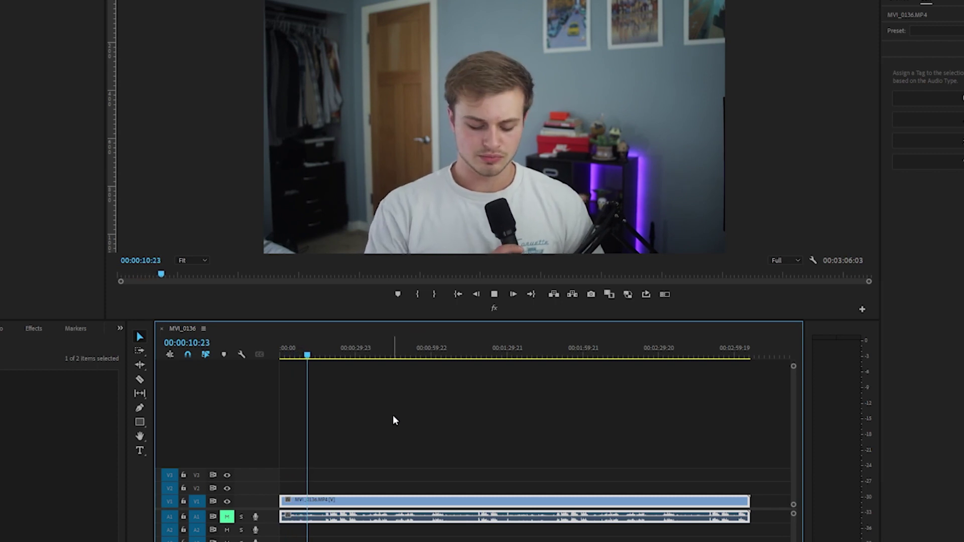
key("k")
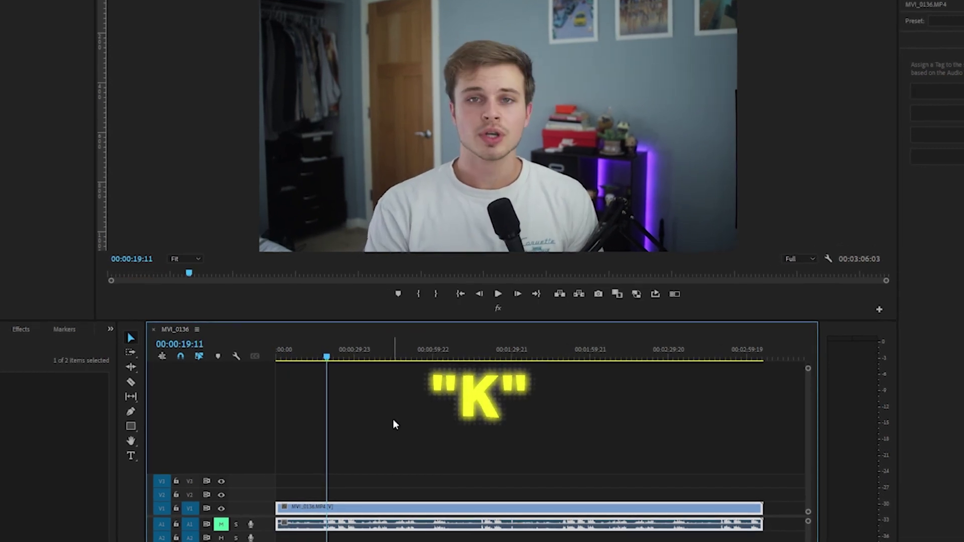
key("j")
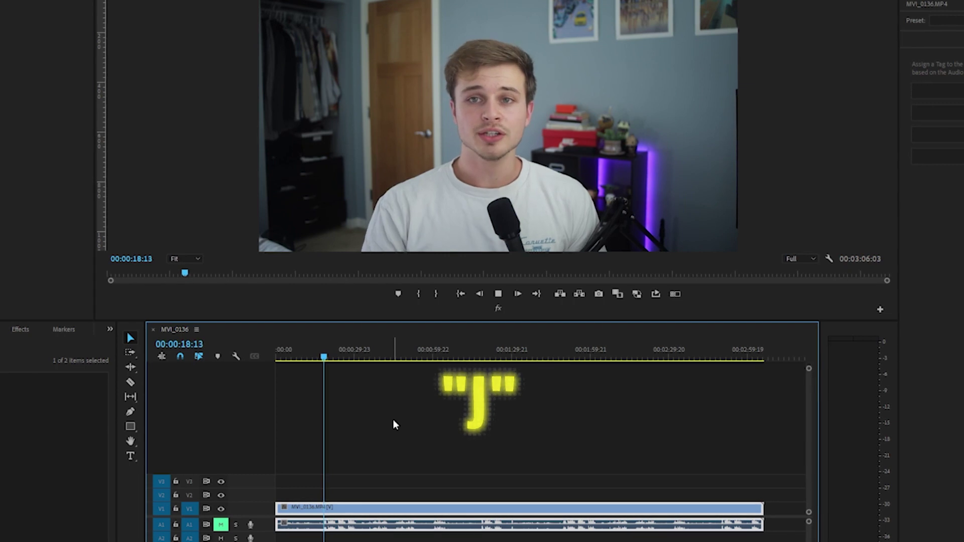
key("j")
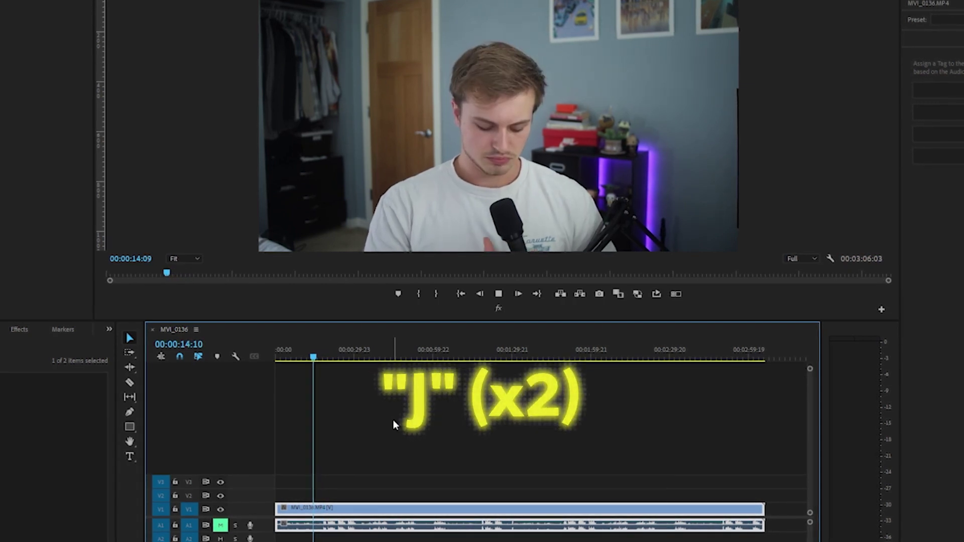
key("j")
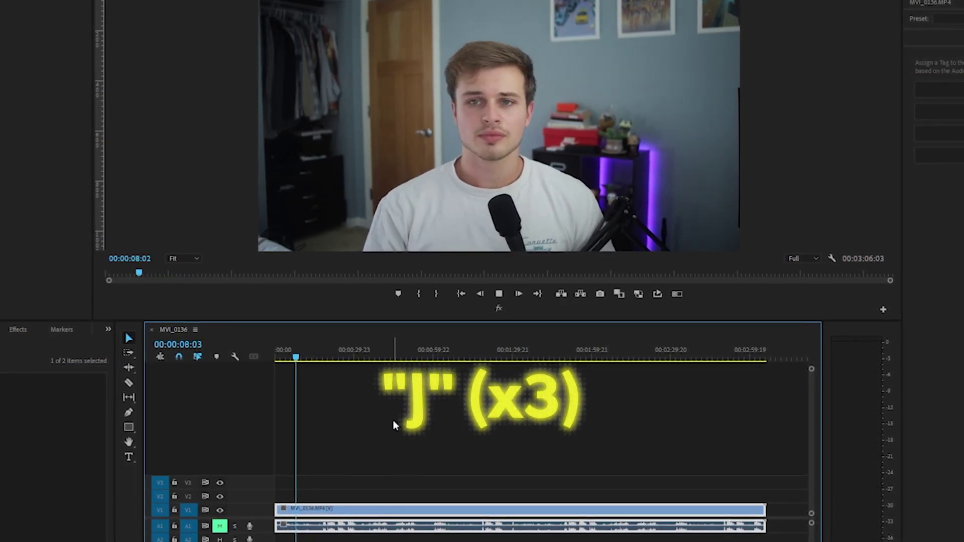
key("l")
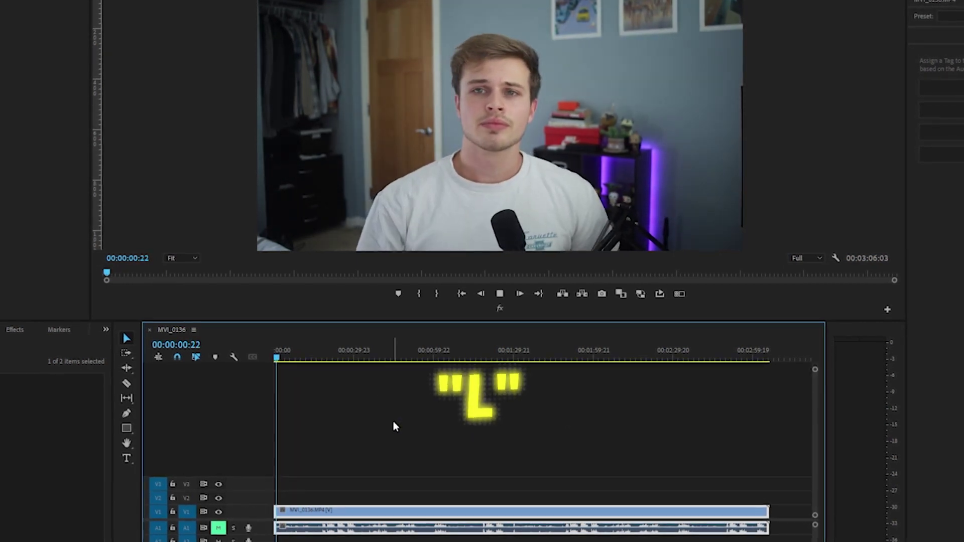
key("l")
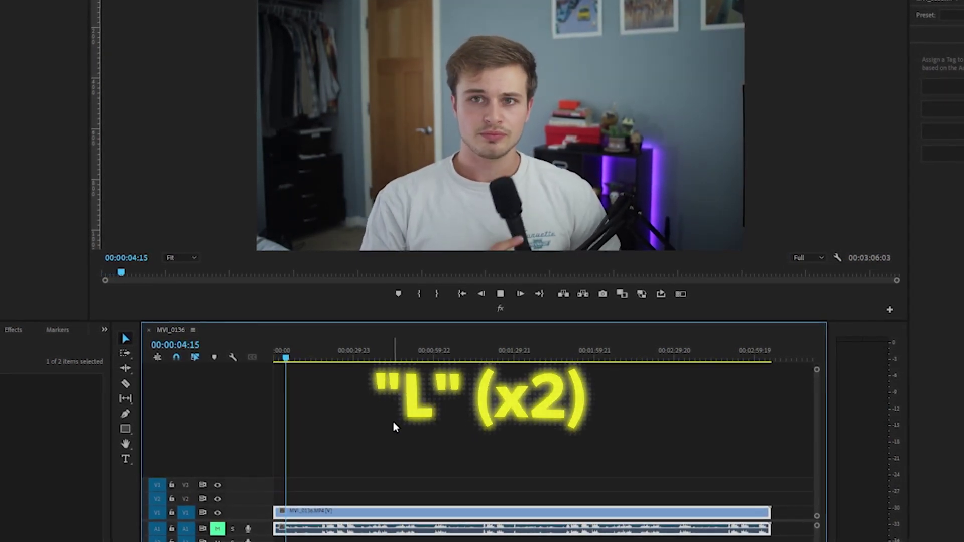
key("l")
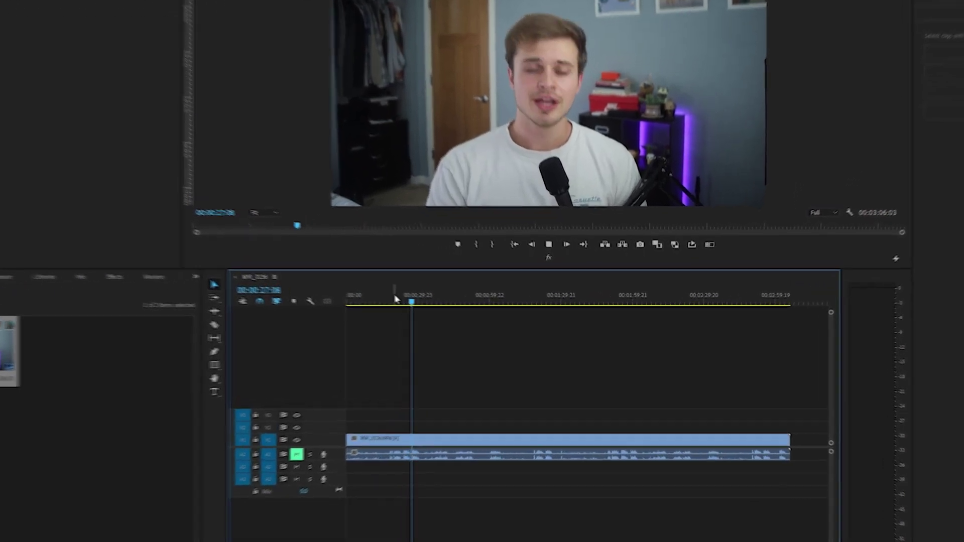
left_click_drag(397, 299, 390, 299)
key("=")
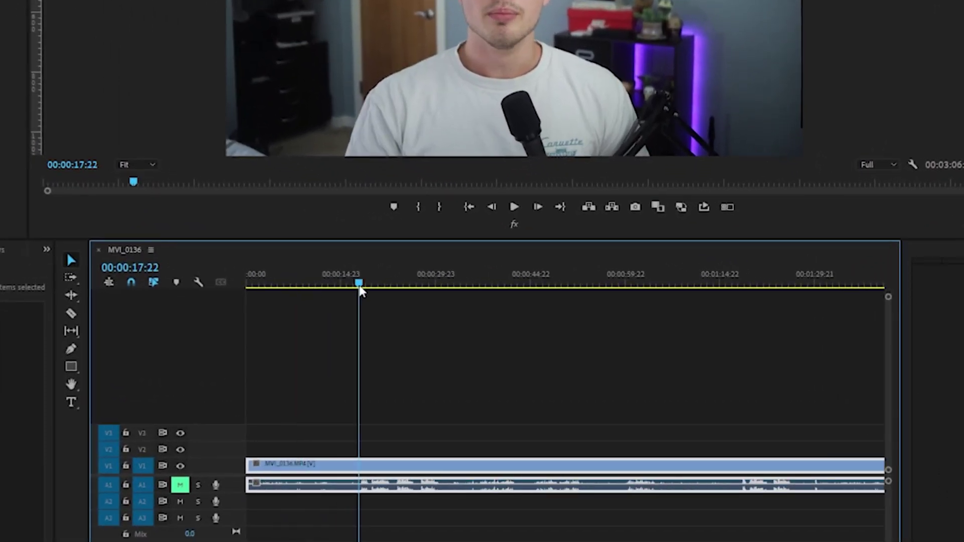
left_click(415, 408)
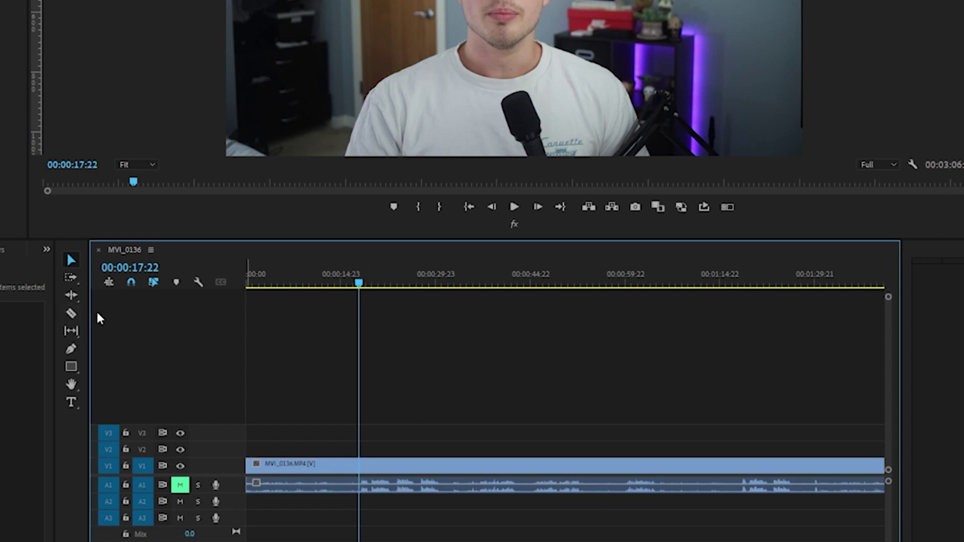
left_click(71, 313)
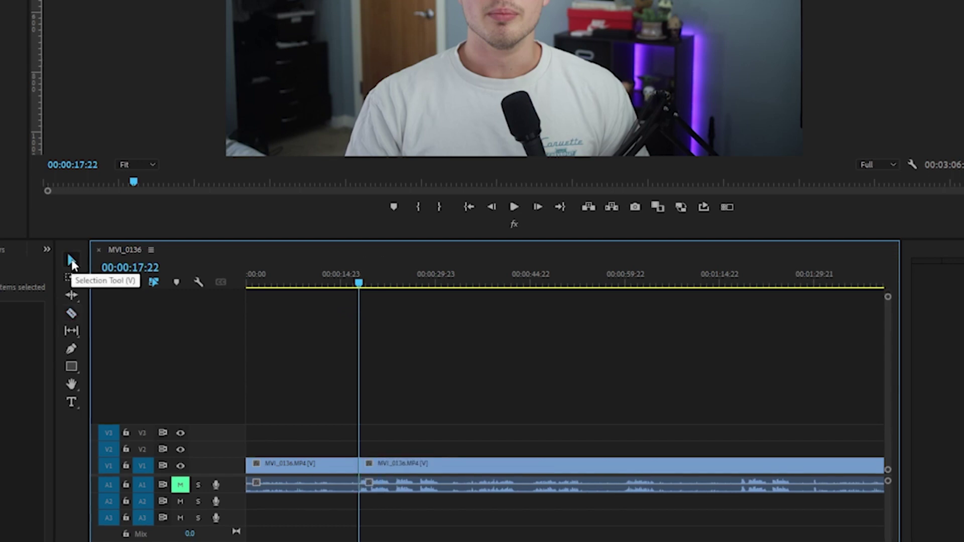
left_click(71, 259)
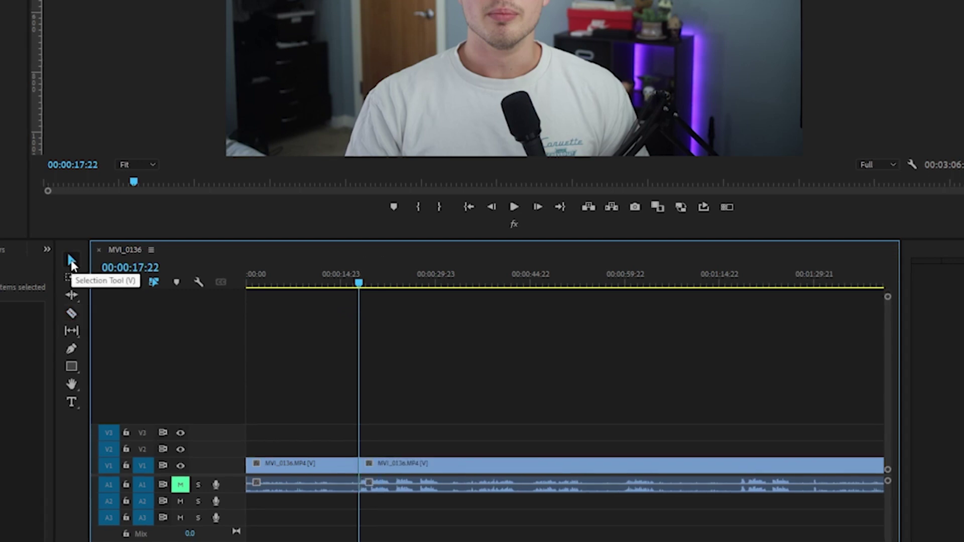
left_click(312, 465)
key("Delete")
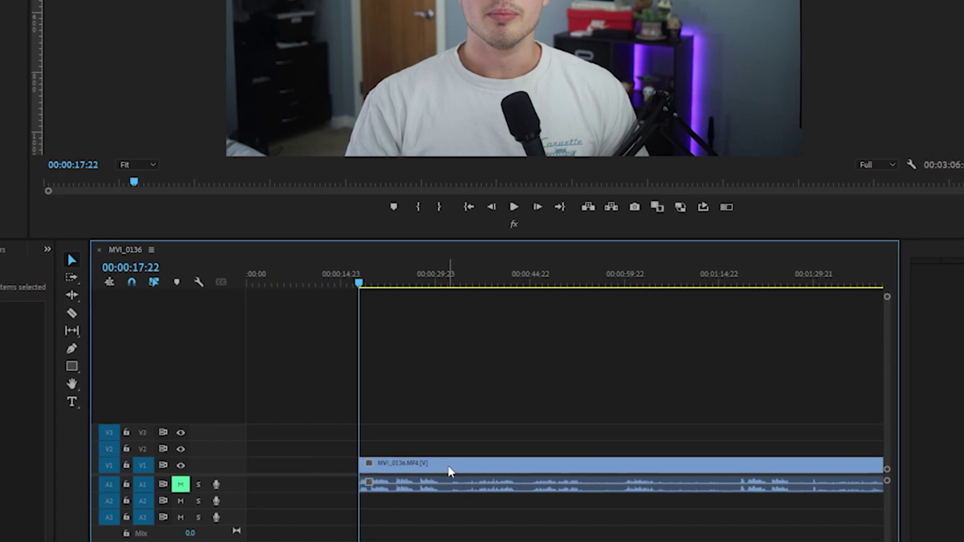
left_click_drag(447, 469, 261, 472)
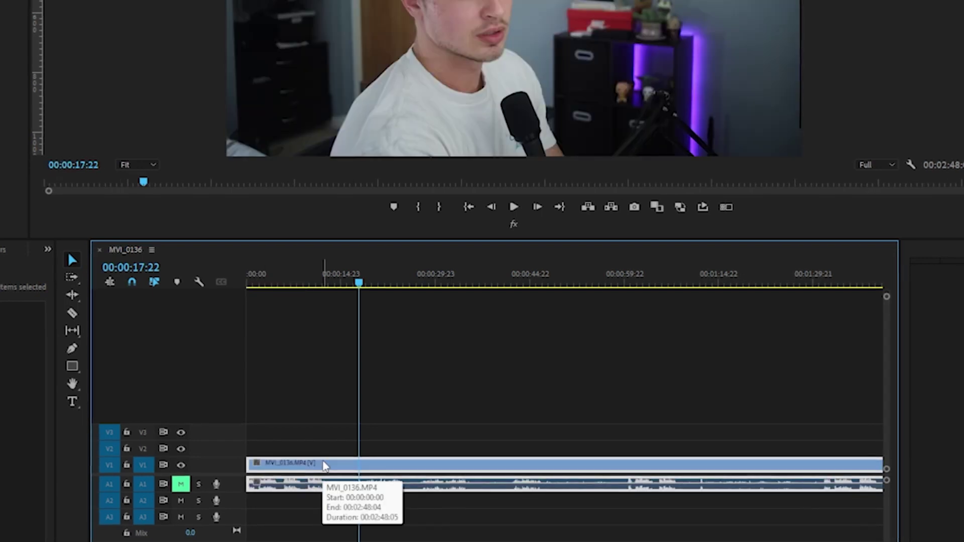
key("ctrl+z")
left_click(308, 468)
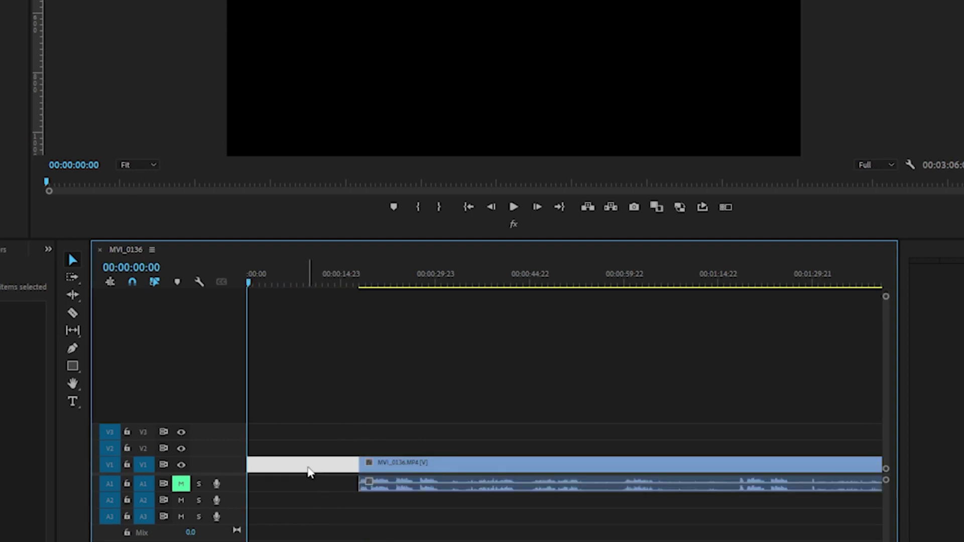
key("Delete")
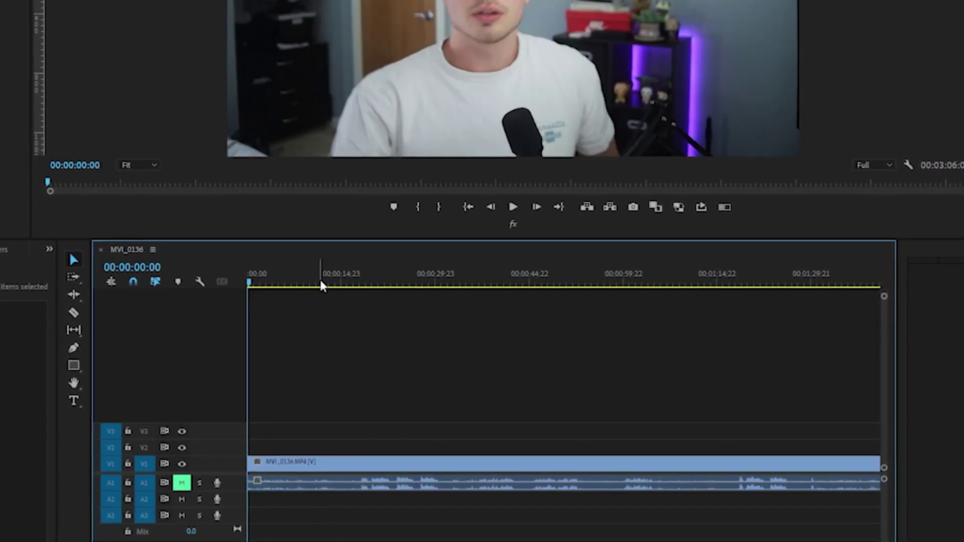
Trim the clip's start to 00:00:17:22 with Q, cut everything after 00:00:12:20 with W, then return to 00:00:00:00.
left_click_drag(326, 282, 359, 287)
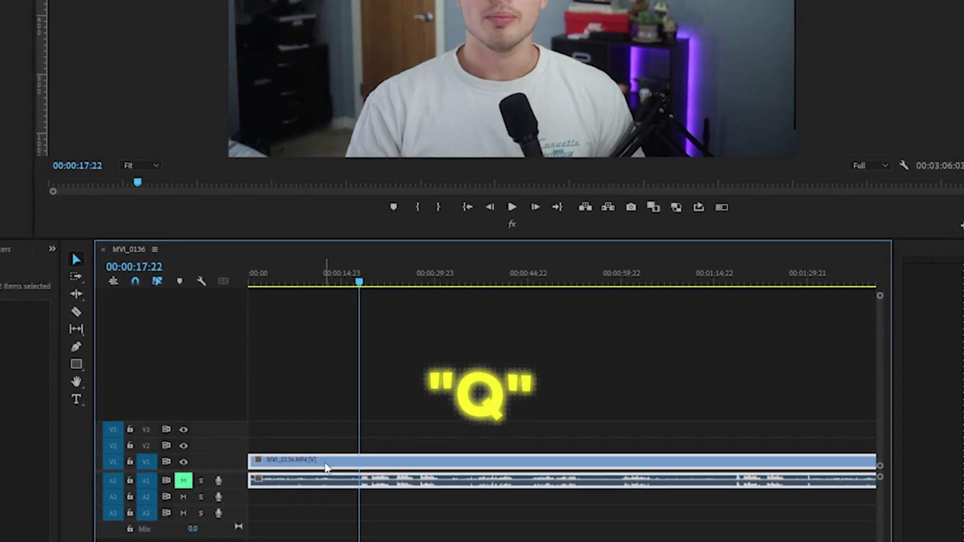
key("q")
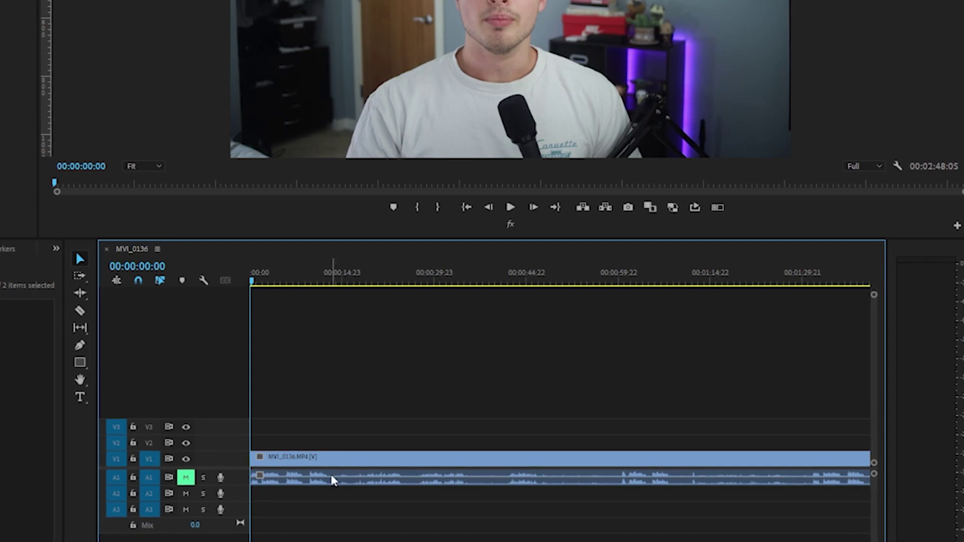
left_click(329, 281)
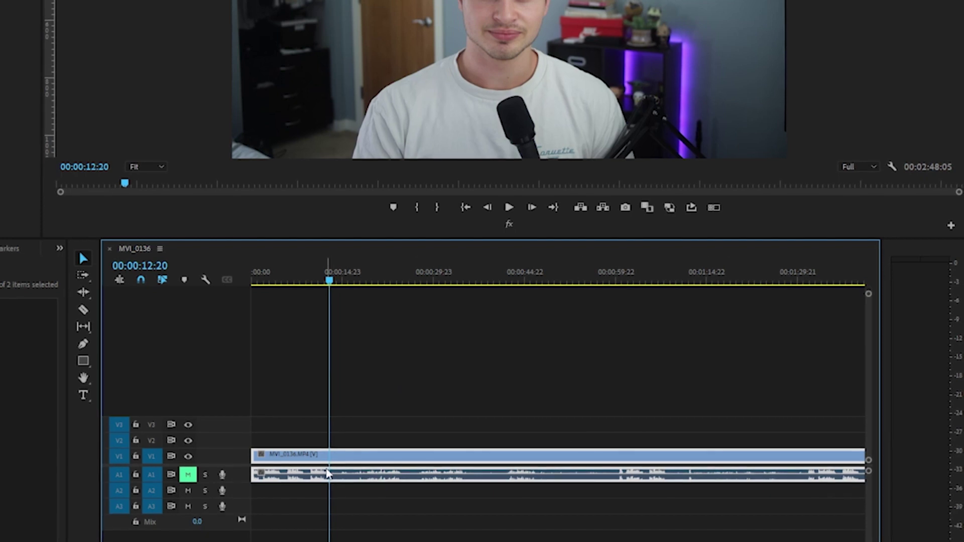
key("w")
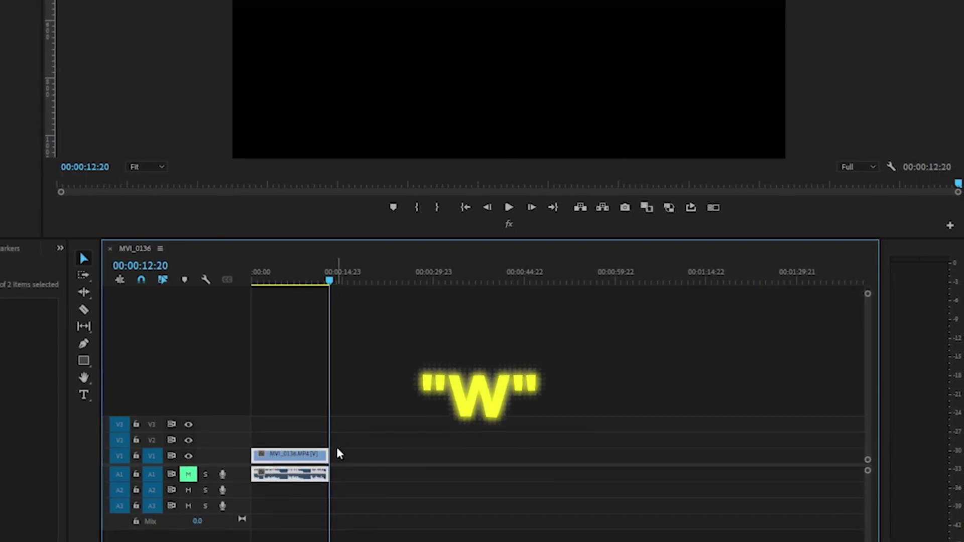
left_click_drag(266, 281, 264, 294)
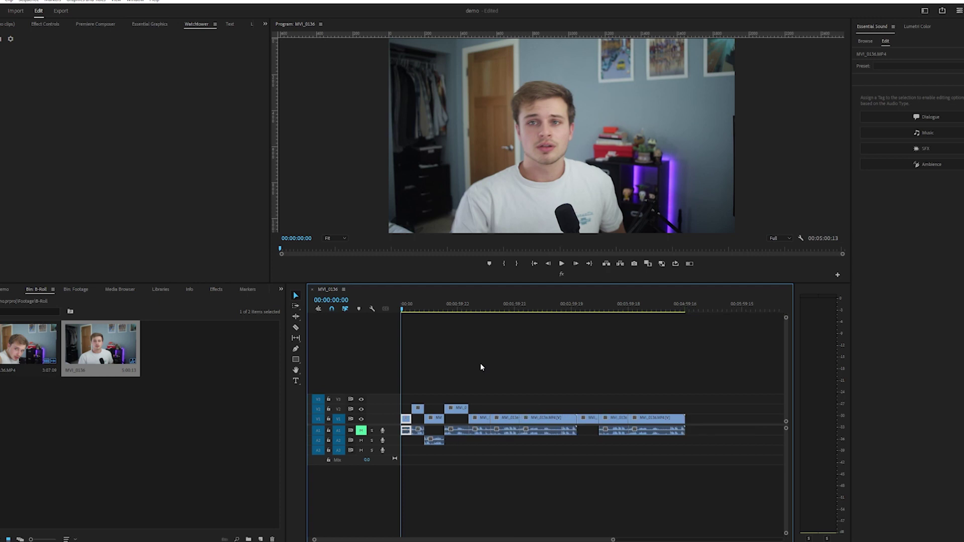
Zoom the timeline out, then select clips by marquee and with Ctrl+A, deselecting each time.
left_click(480, 363)
key("=")
key("=")
key("minus")
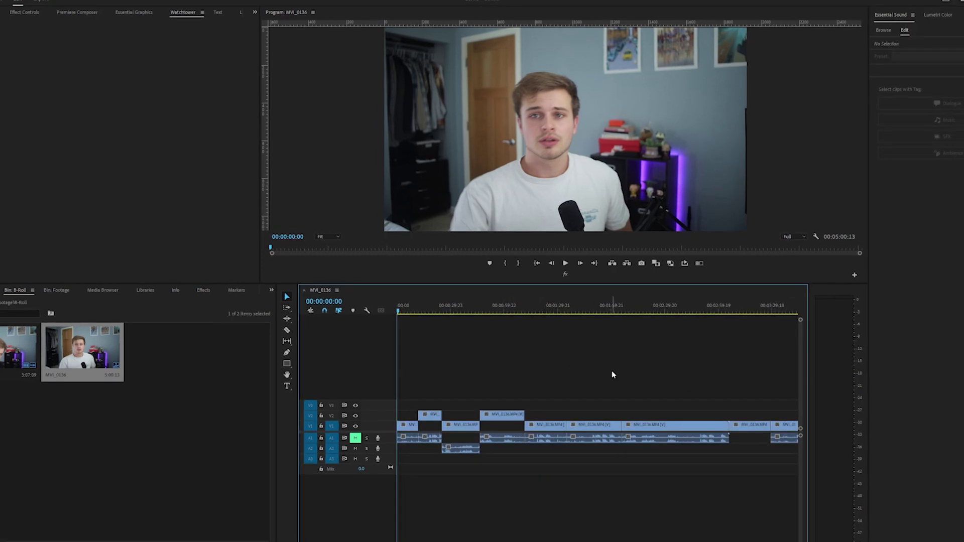
key("minus")
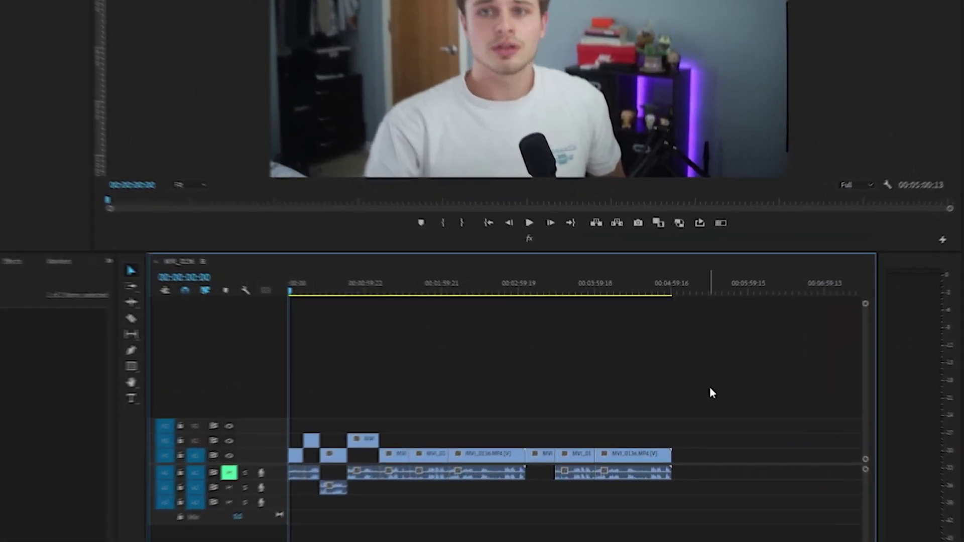
left_click_drag(744, 351, 246, 541)
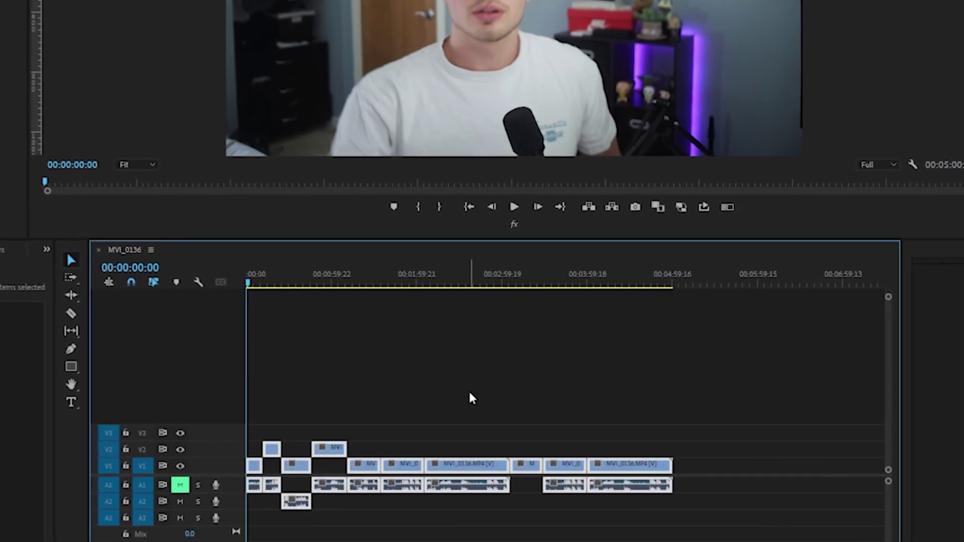
left_click(472, 398)
key("ctrl+a")
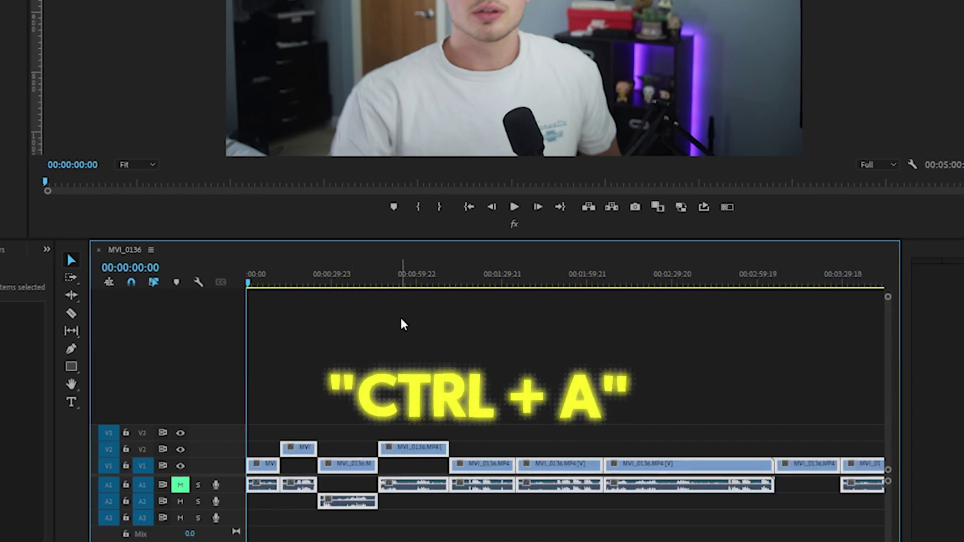
left_click(342, 394)
Select all clips from 00:00:25:10 onward with Track Select Forward (A), then switch to Track Select Backward.
left_click(281, 284)
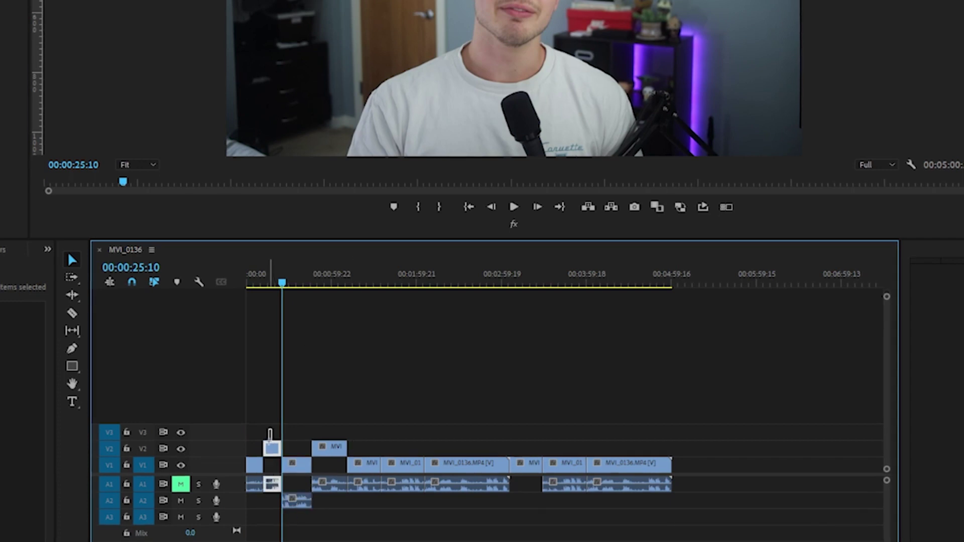
left_click_drag(272, 430, 249, 504)
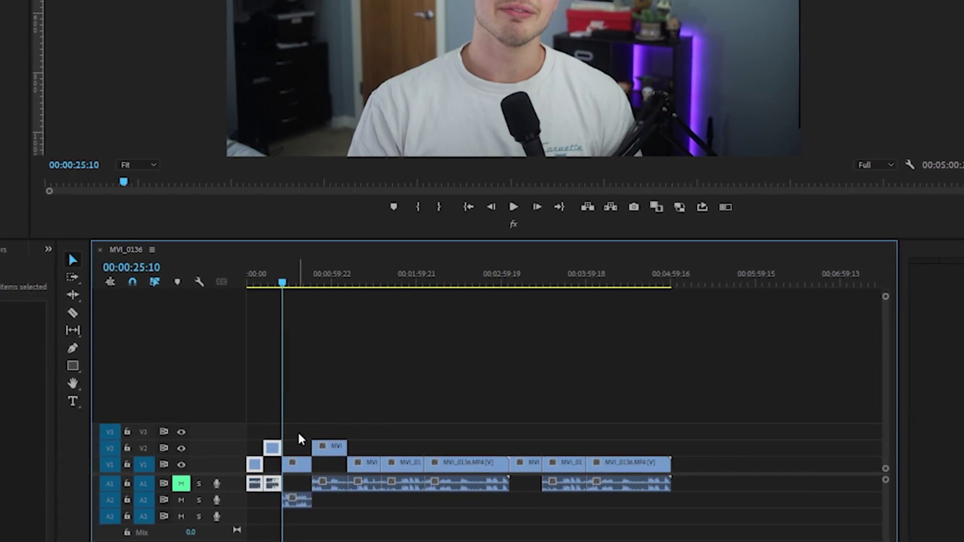
key("a")
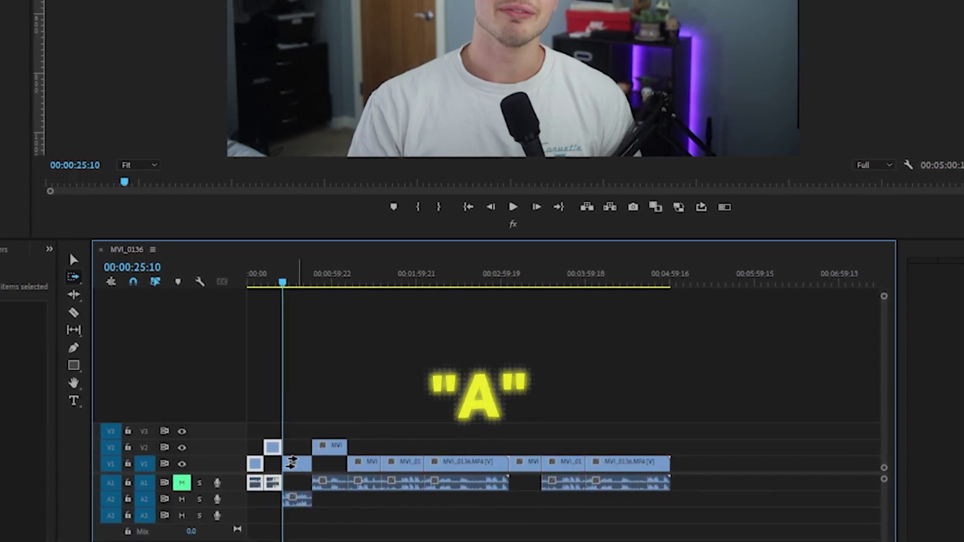
left_click(301, 404)
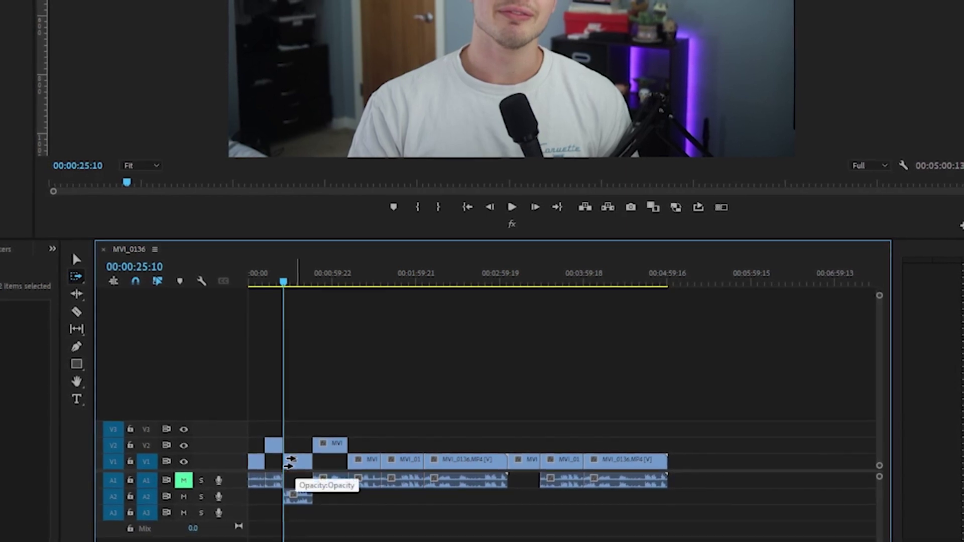
left_click(289, 461)
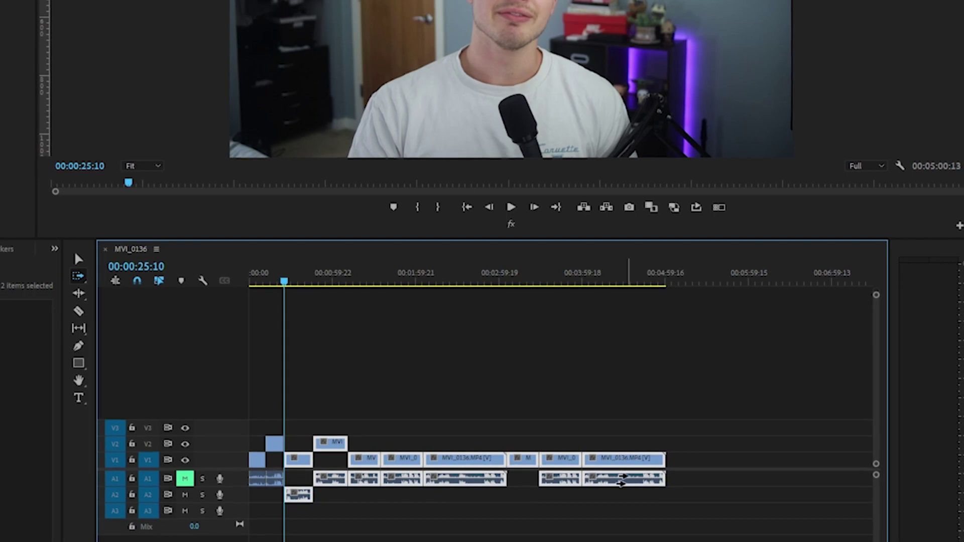
left_click(321, 284)
left_click_drag(321, 286, 579, 289)
key("shift+a")
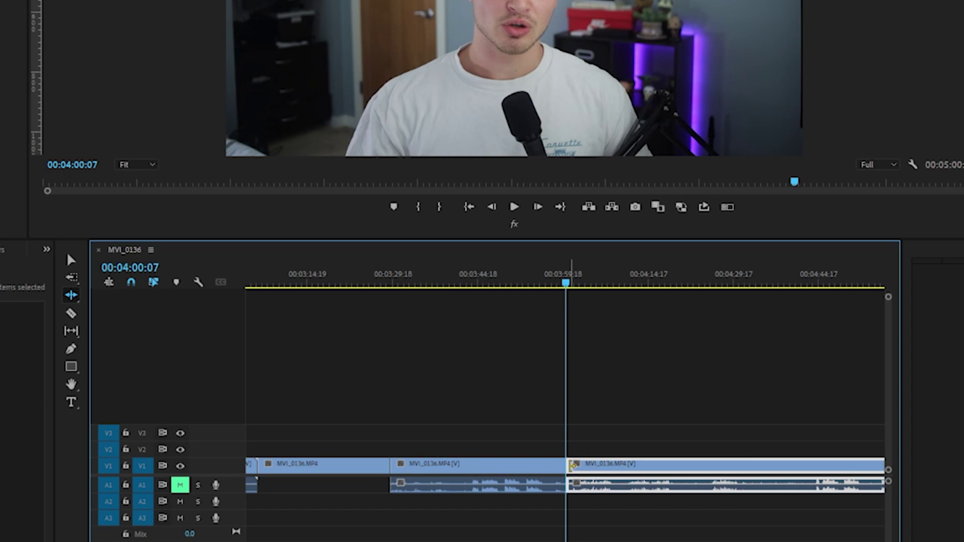
Ripple-trim the last clip's start to 04:11:03 and the middle clip's end to 03:56:04.
left_click_drag(572, 466, 603, 472)
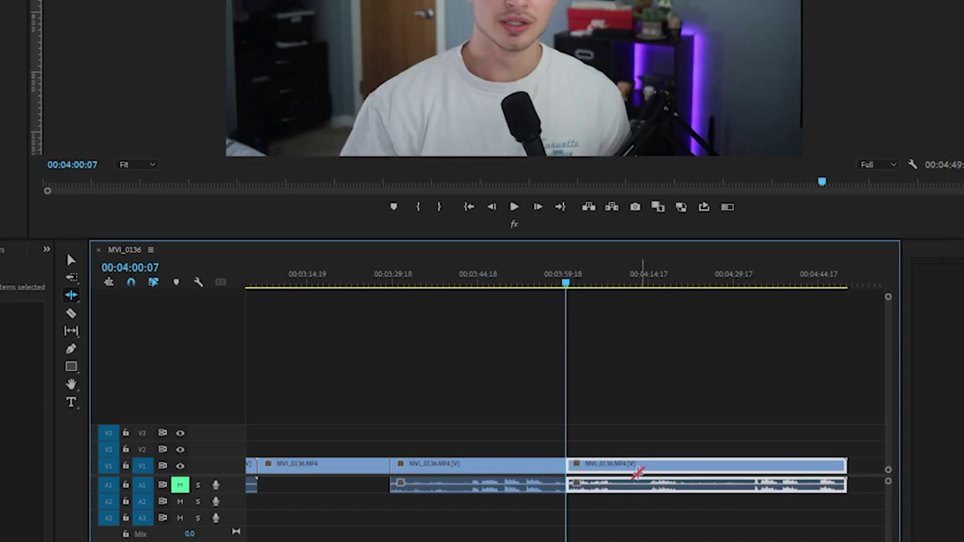
left_click_drag(638, 473, 618, 475)
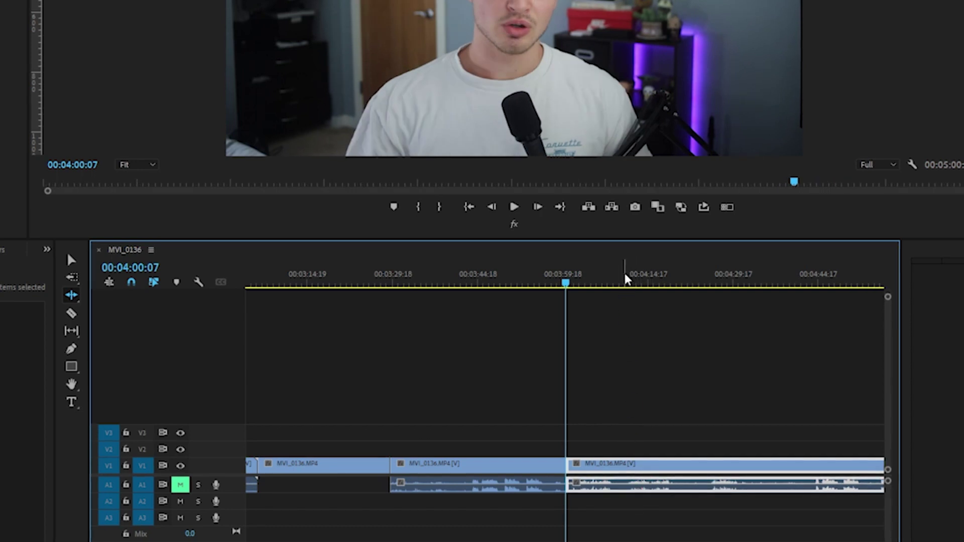
left_click_drag(623, 284, 627, 284)
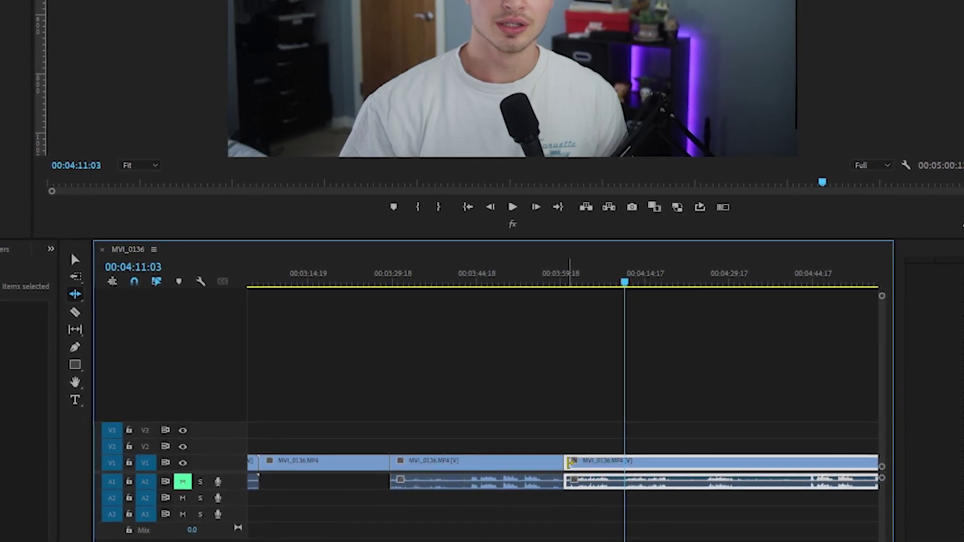
left_click_drag(571, 462, 630, 466)
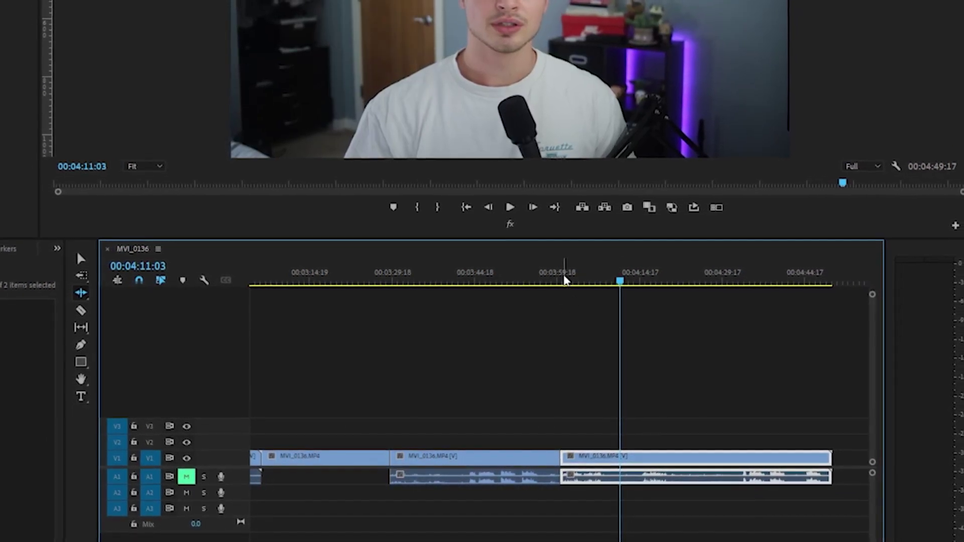
left_click(536, 280)
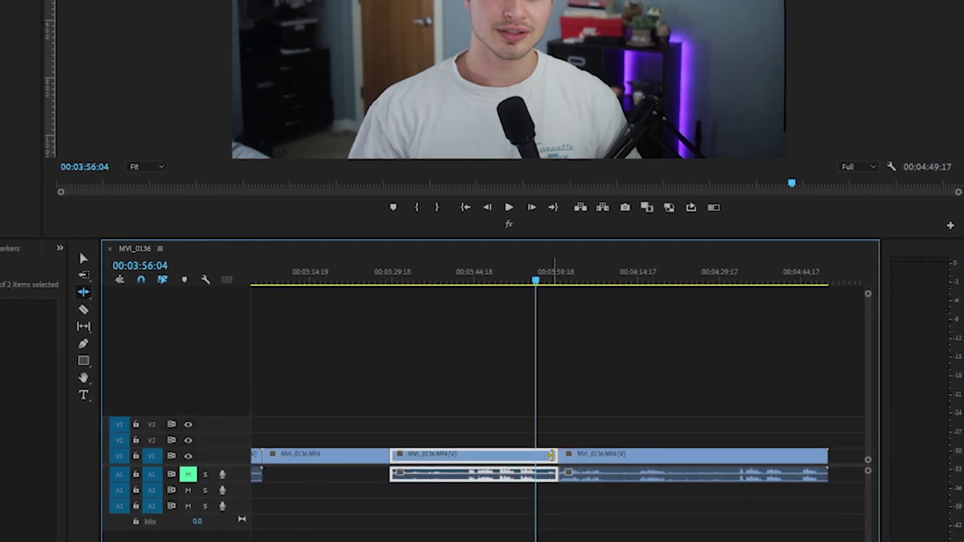
left_click_drag(551, 455, 535, 456)
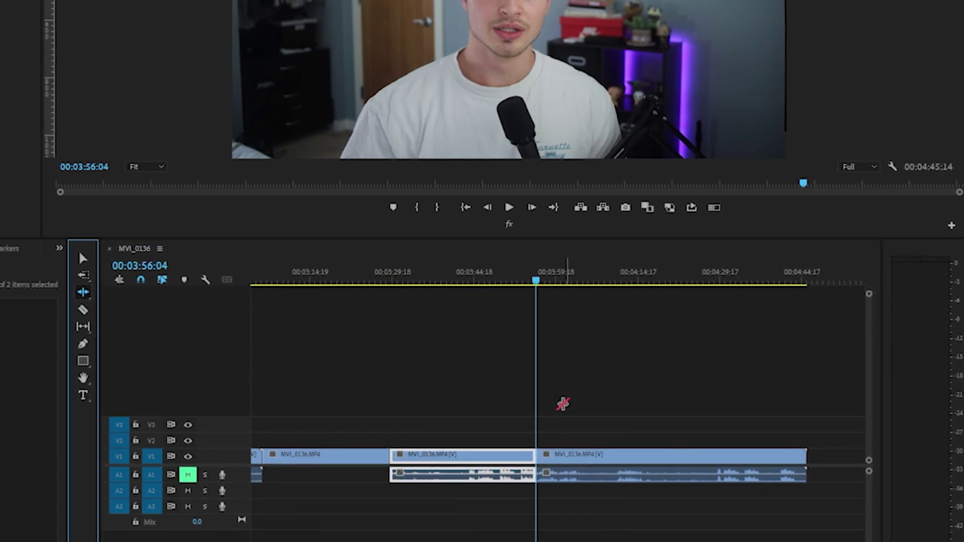
With the Rolling Edit tool (N), roll the cut between the last two clips back to 00:03:52:14.
key("n")
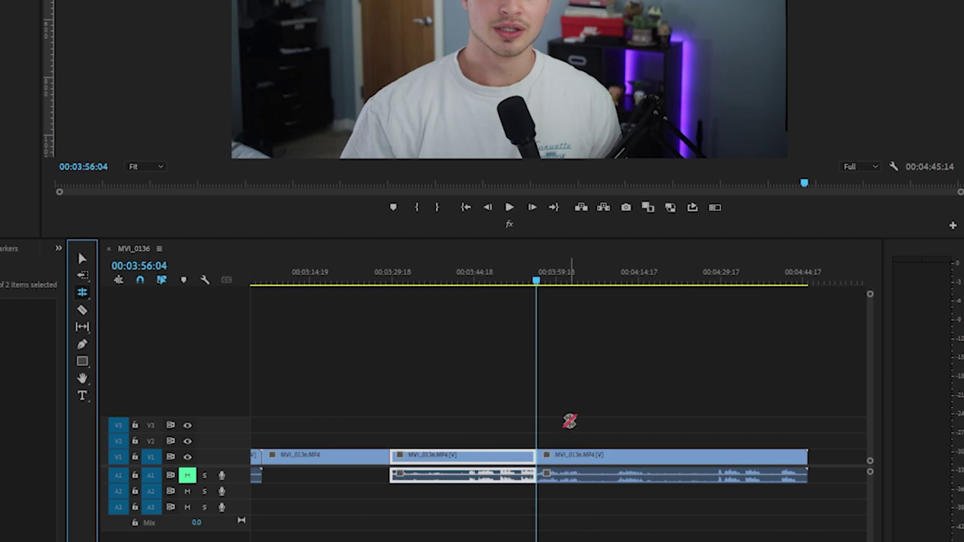
left_click_drag(536, 458, 583, 484)
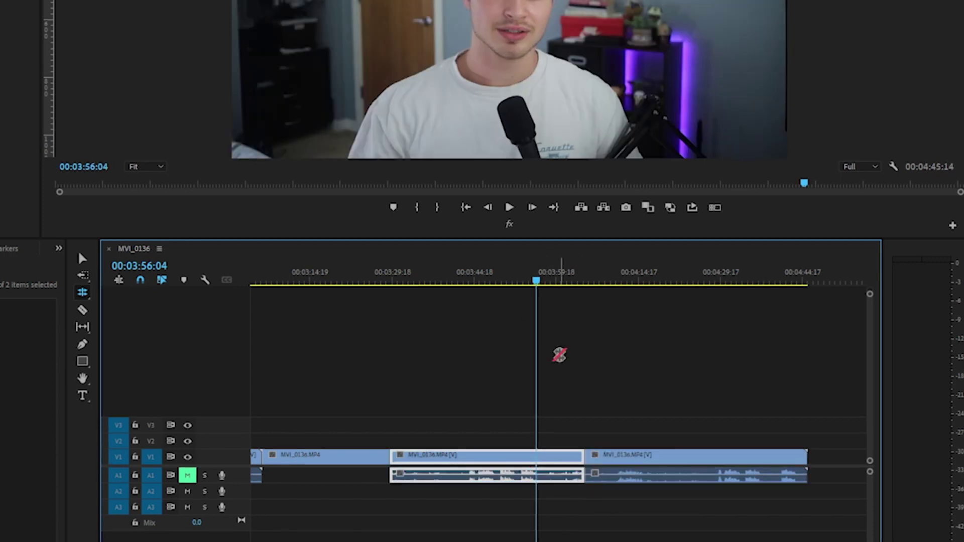
left_click_drag(583, 457, 547, 456)
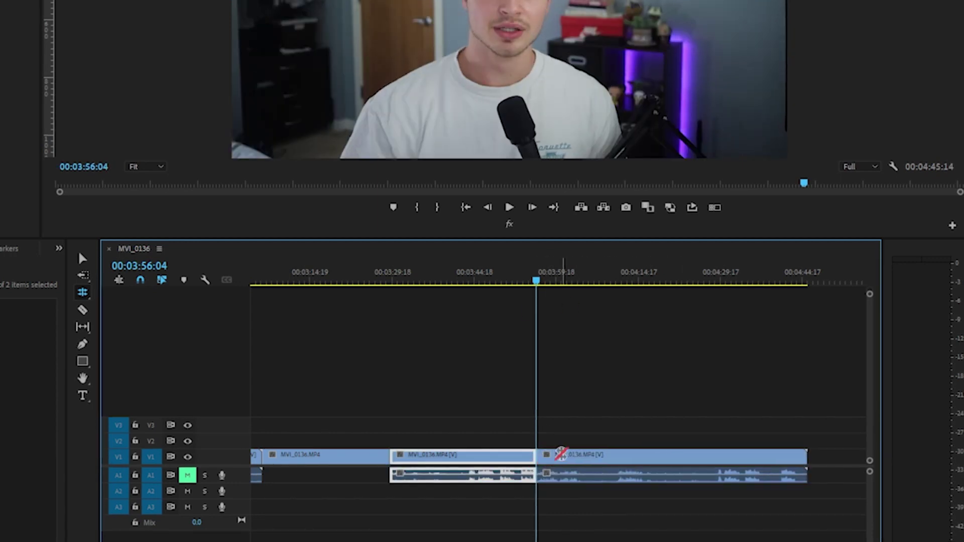
left_click(573, 460)
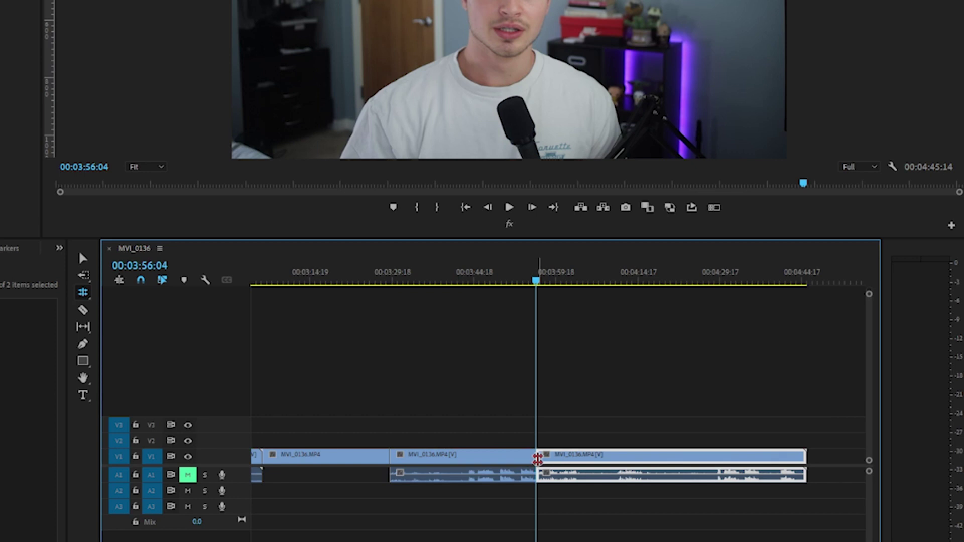
left_click_drag(537, 458, 517, 457)
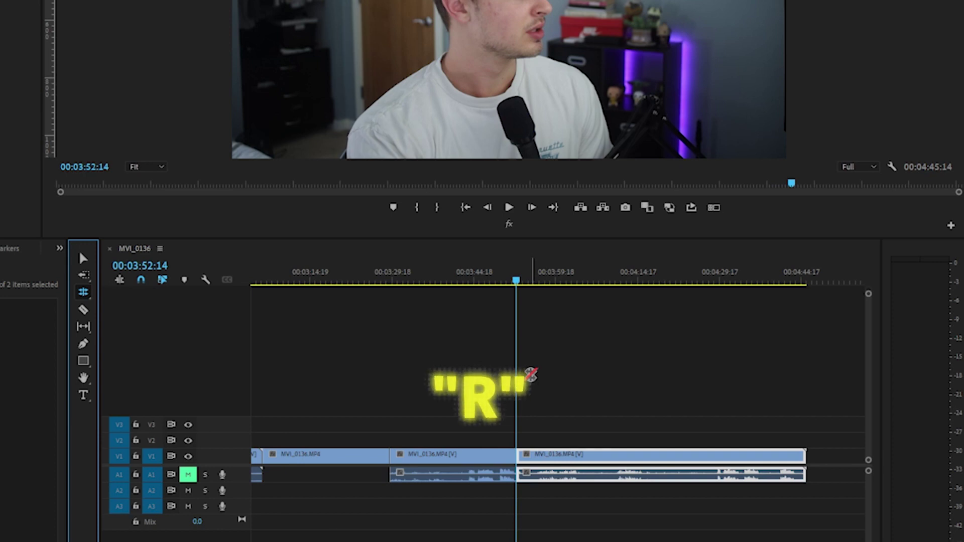
key("b")
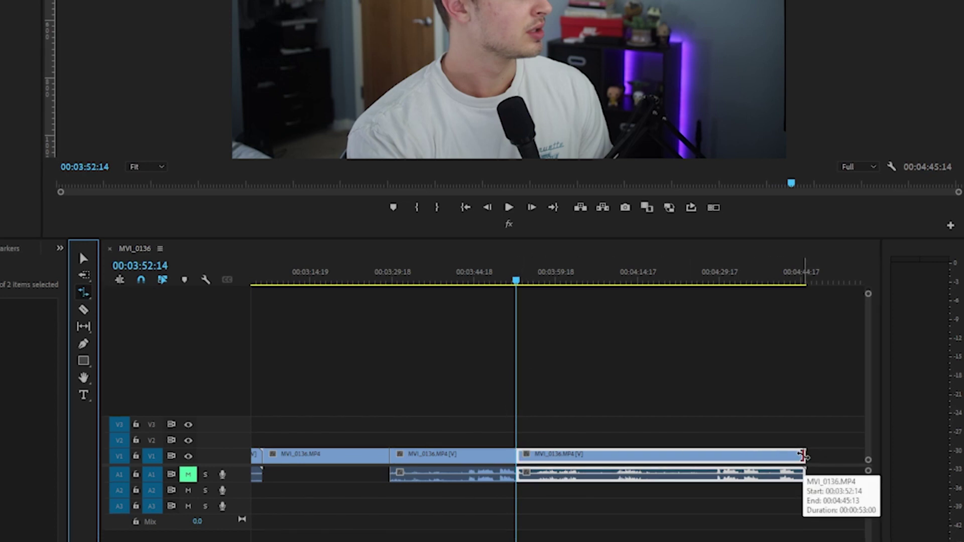
left_click_drag(804, 456, 568, 458)
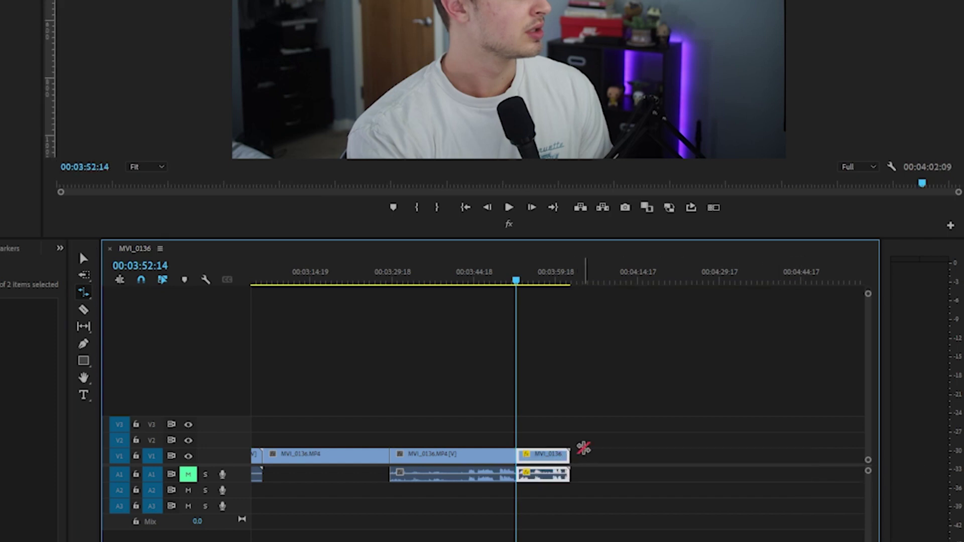
key("space")
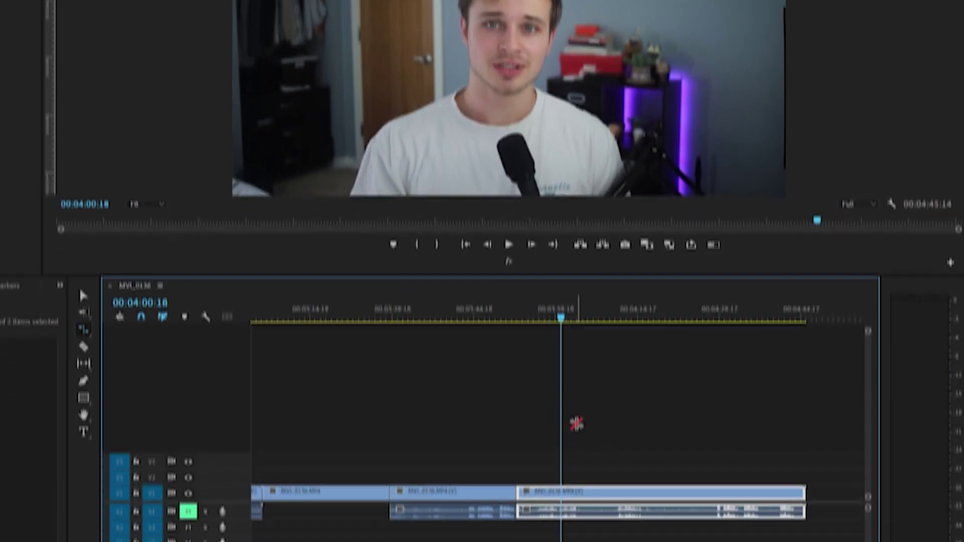
key("v")
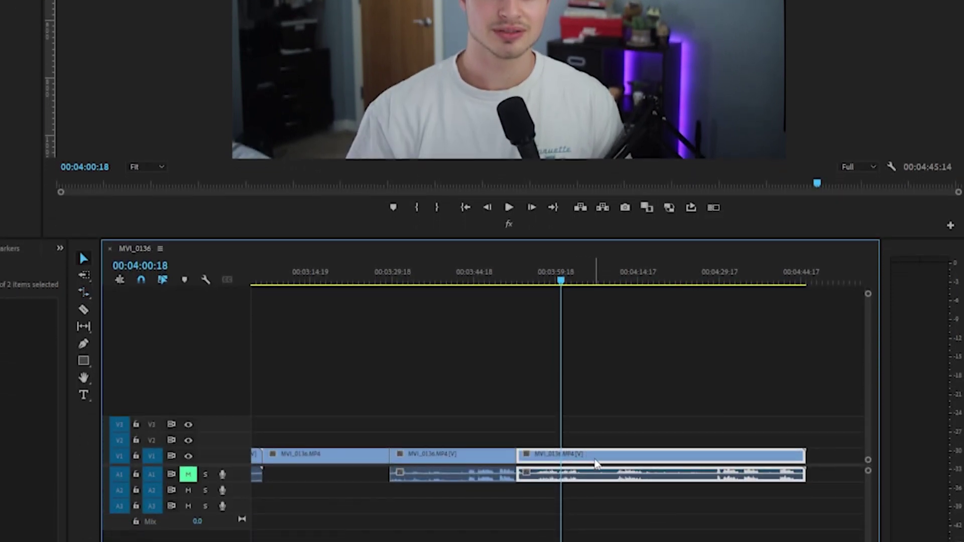
Check Speed/Duration, then rate-stretch the final clip to 218.18% so it ends at 00:04:16:21.
right_click(589, 461)
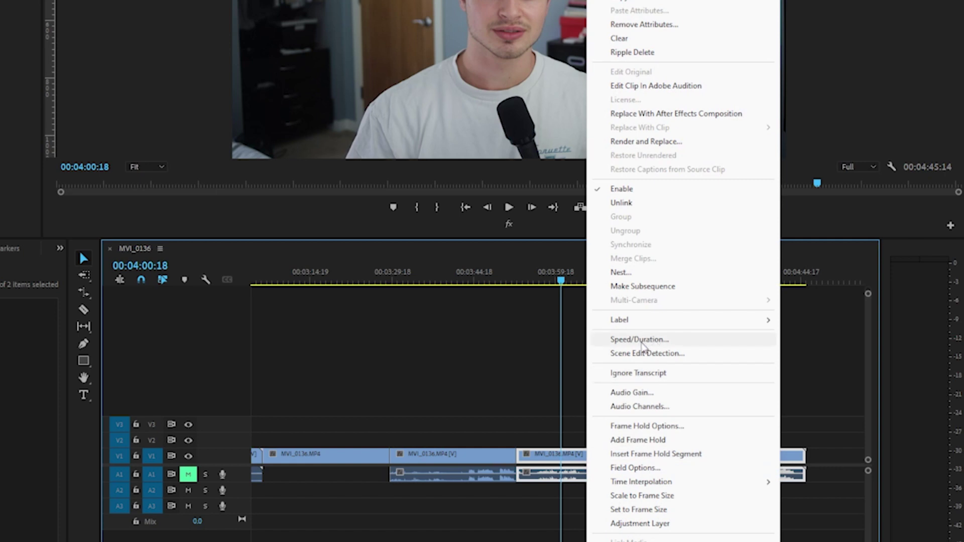
left_click(638, 340)
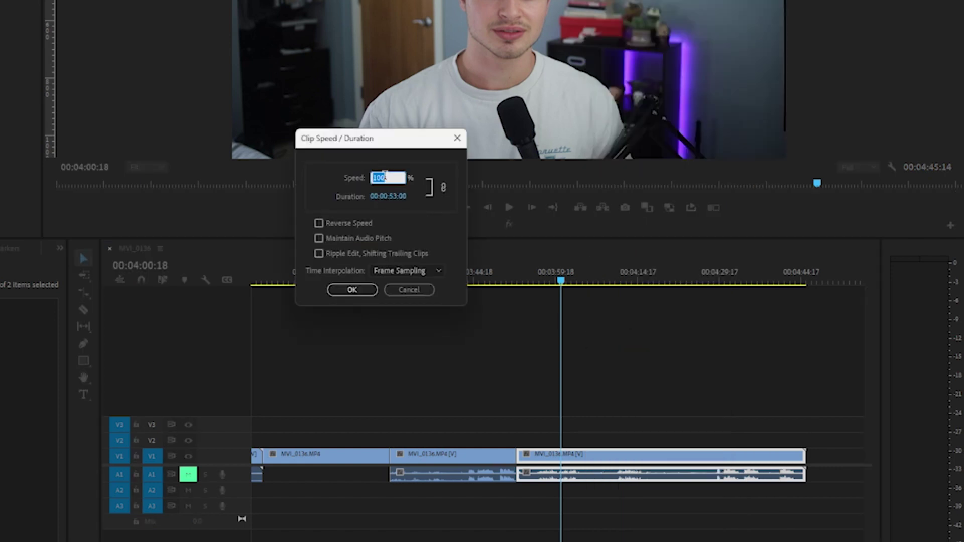
left_click(421, 291)
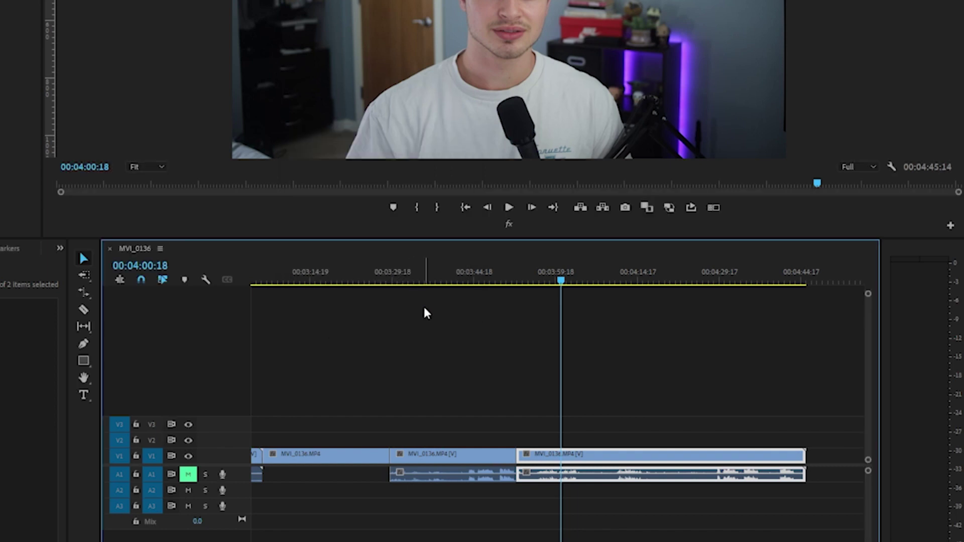
key("r")
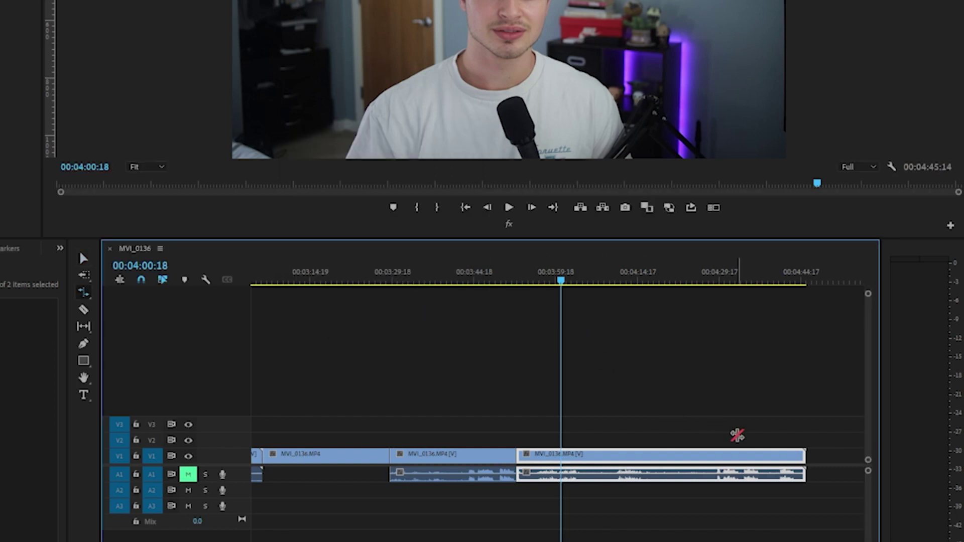
left_click_drag(805, 454, 649, 453)
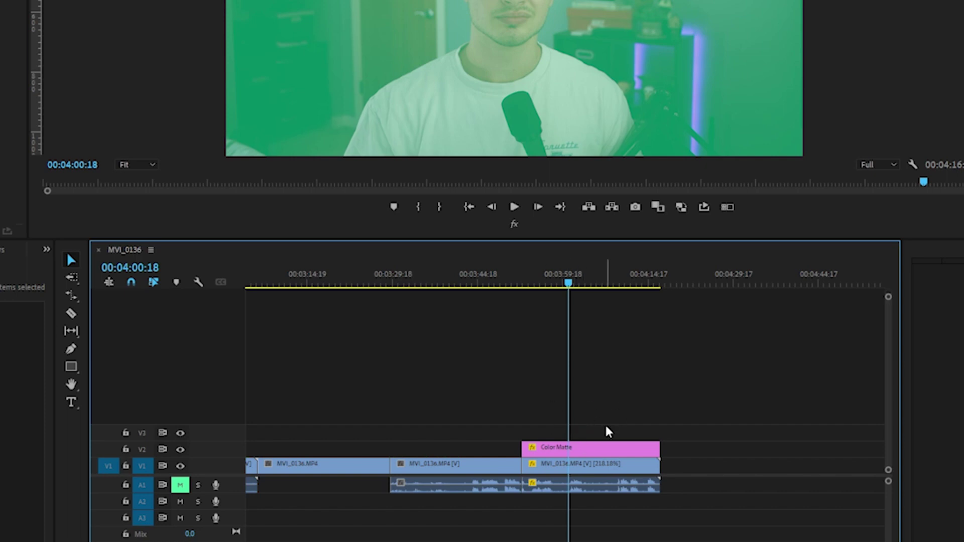
Toggle the green Color Matte on V2 off and on with Shift+E and the Enable menu item.
left_click(583, 452)
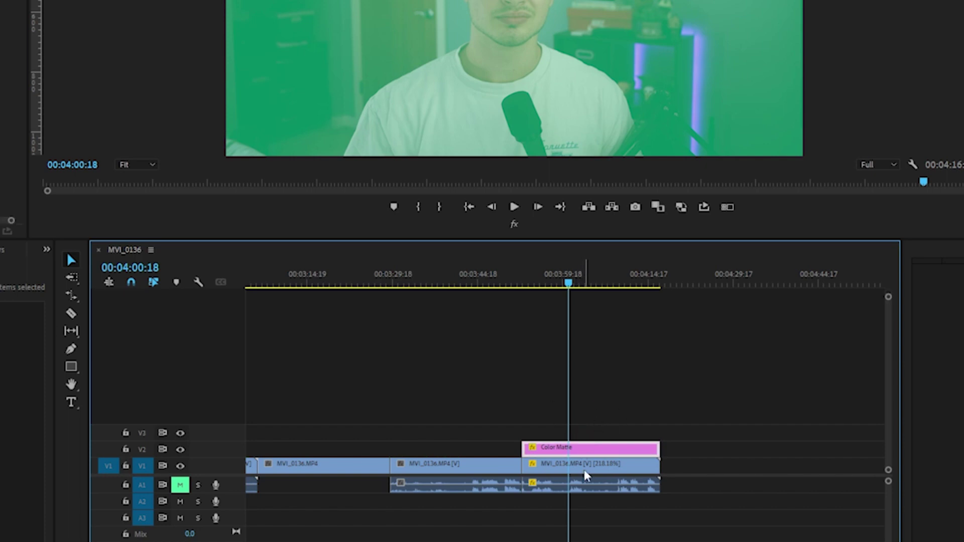
left_click(585, 472)
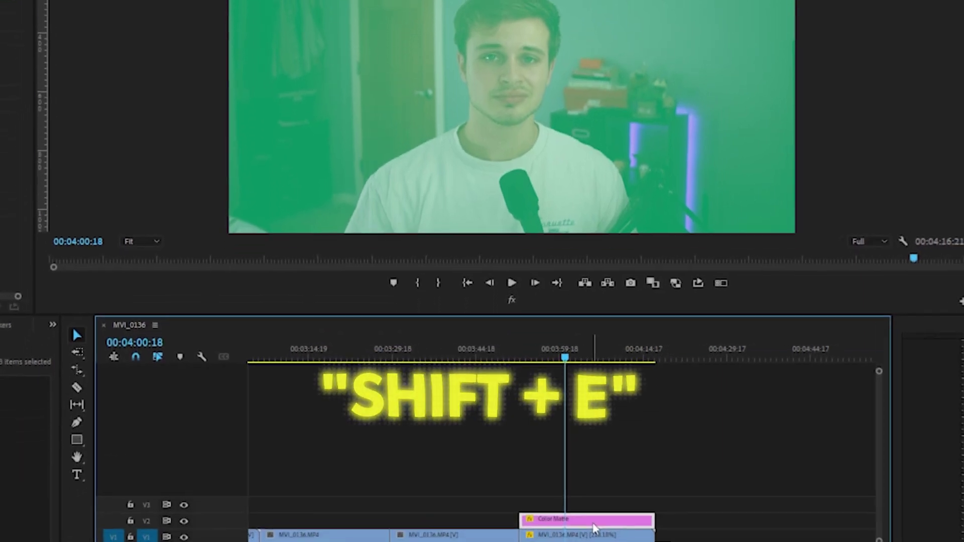
key("shift+e")
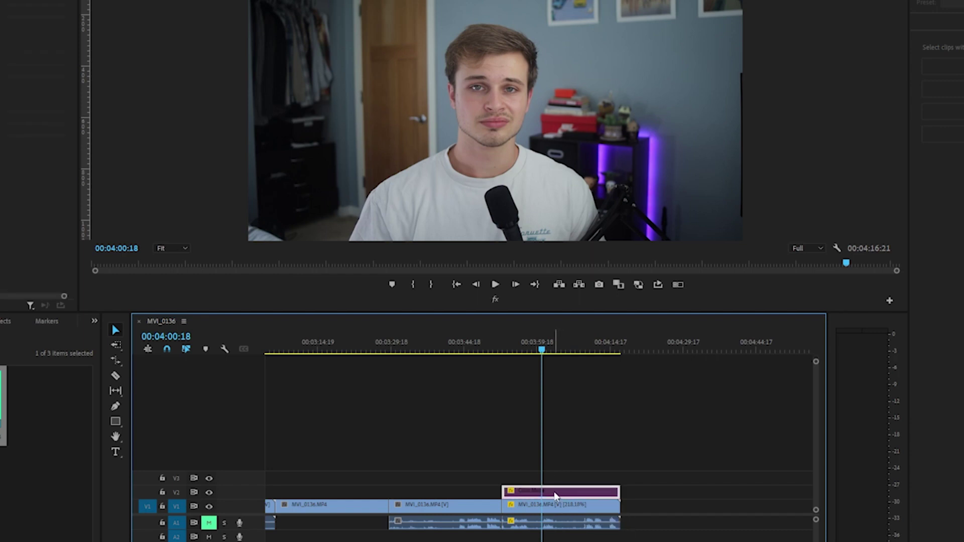
key("shift+e")
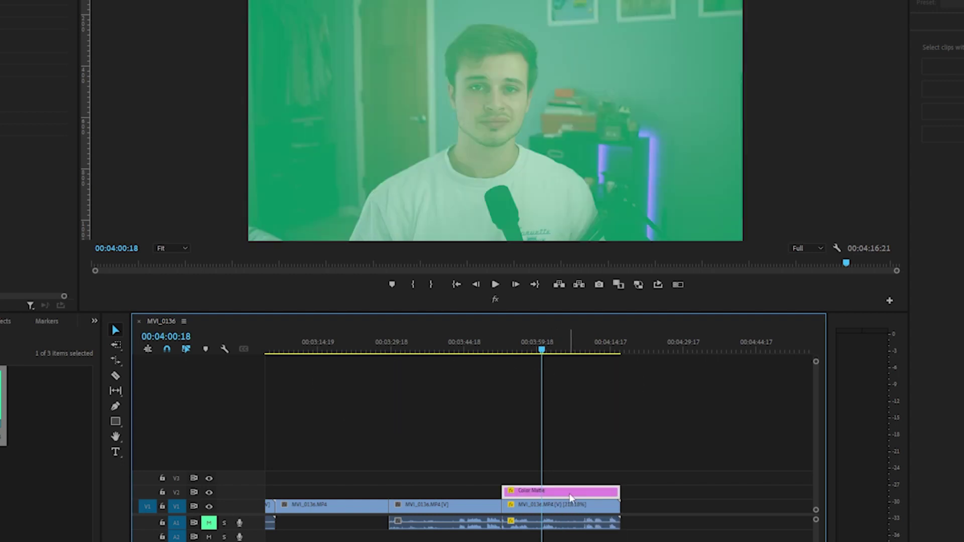
right_click(571, 497)
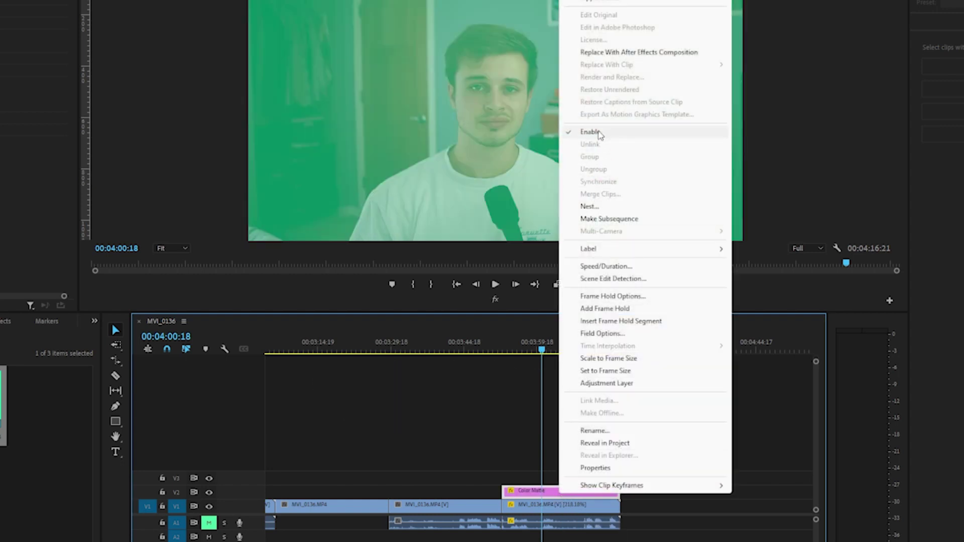
left_click(599, 135)
key("shift+e")
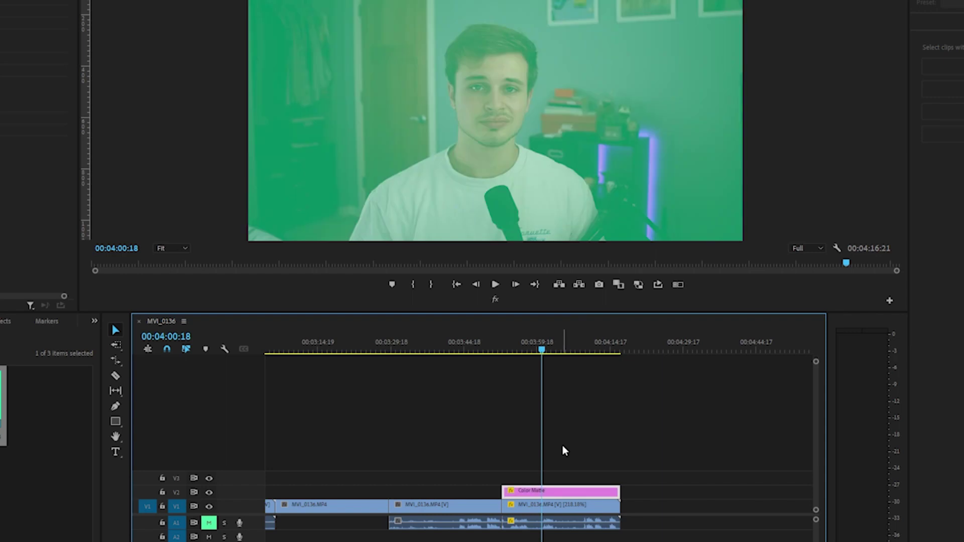
Alt-drag Color Matte copies onto V3–V5, then disable the V3 and V4 copies with Shift+E.
left_click_drag(559, 496, 562, 454)
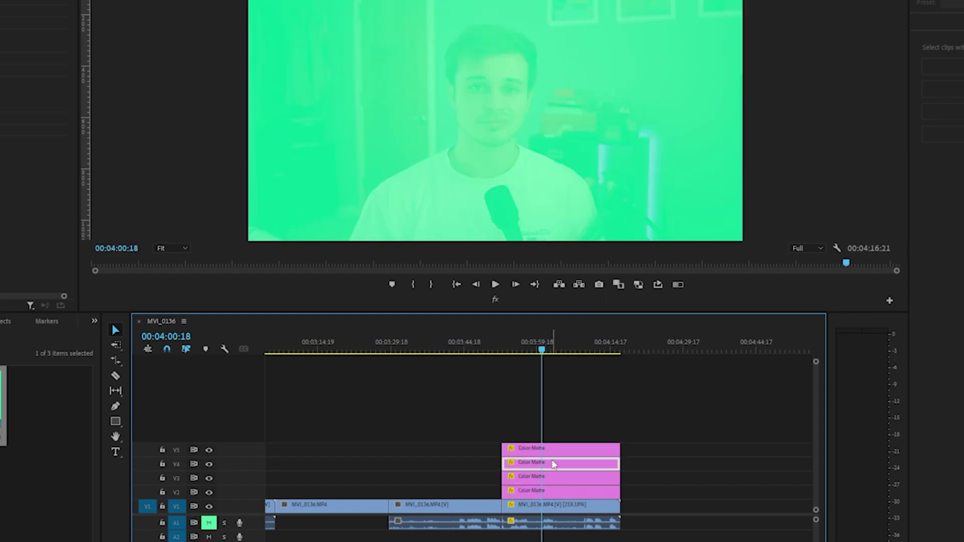
left_click_drag(525, 347, 555, 346)
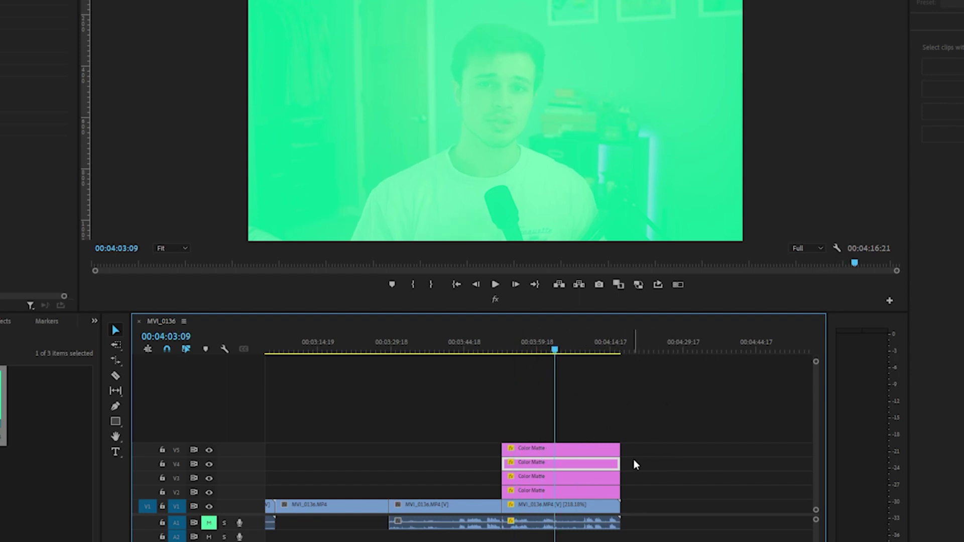
left_click(573, 451)
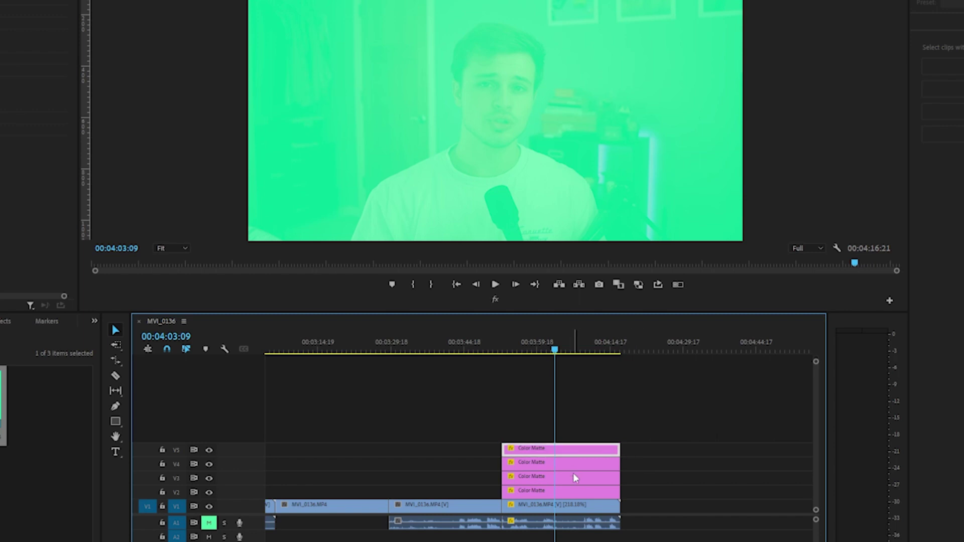
left_click(557, 493)
left_click_drag(635, 463, 611, 487)
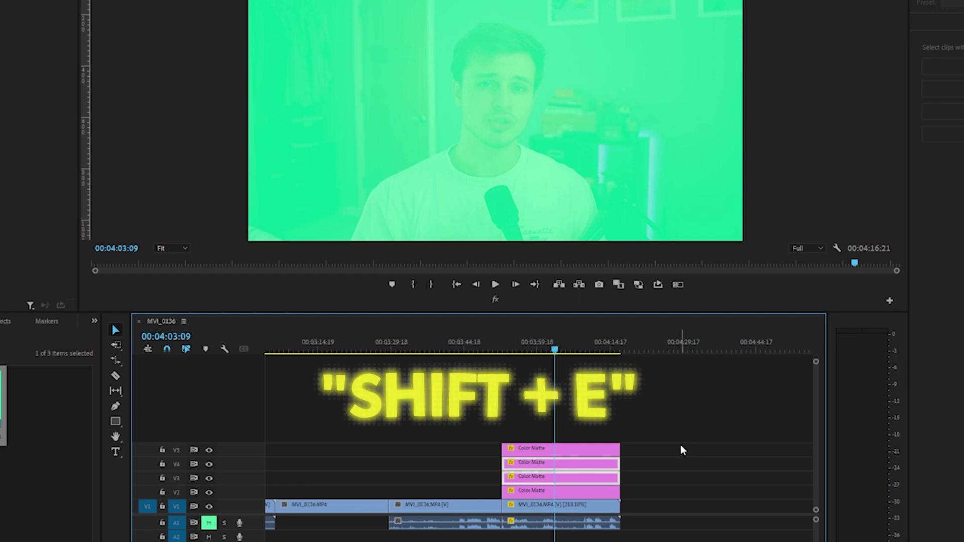
key("shift+e")
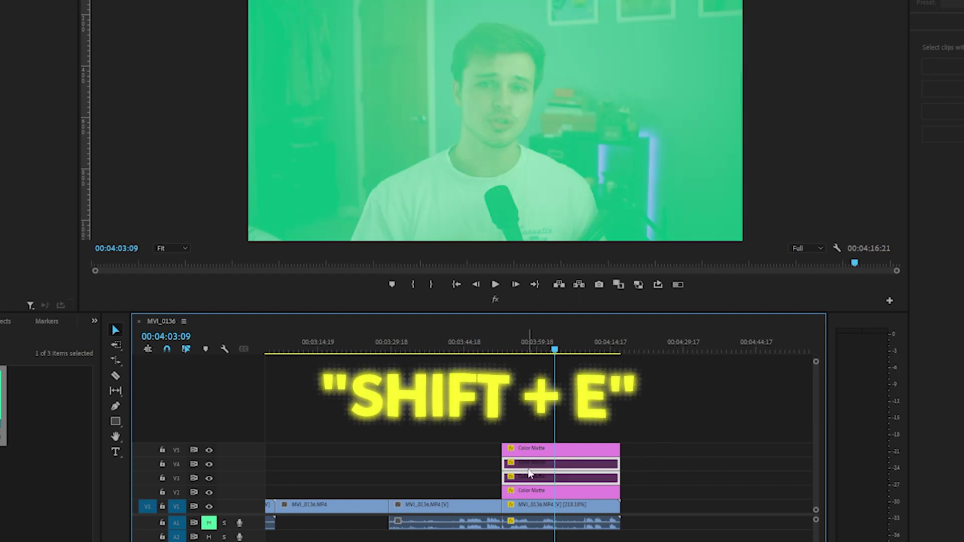